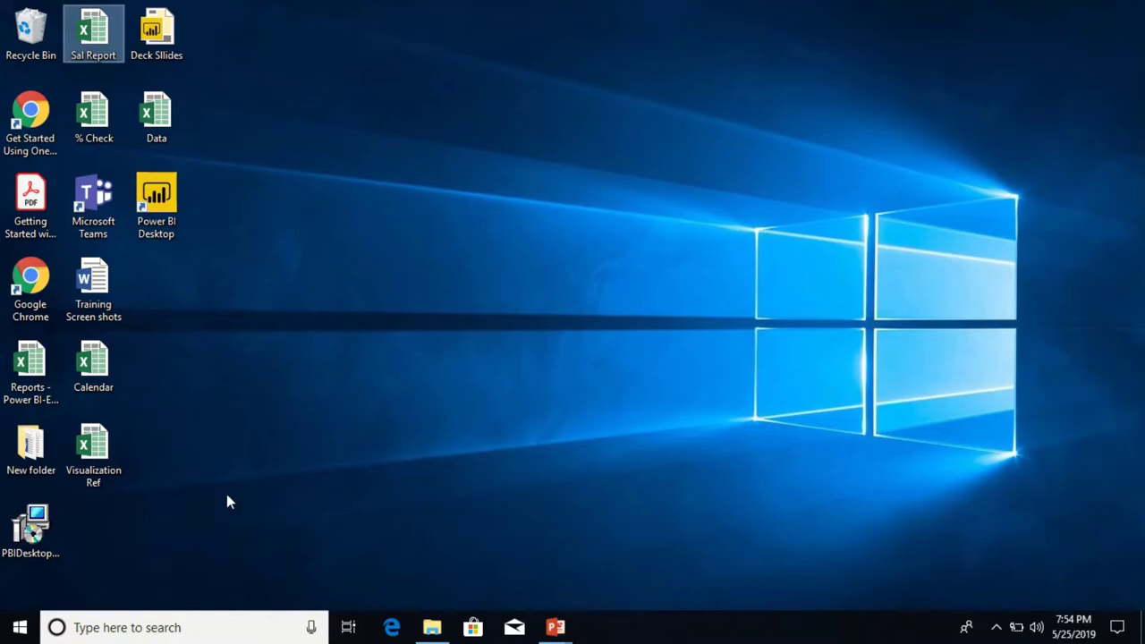
# Launch Excel from the Run box and create the blank workbook Book1.
pyautogui.press('super+r')
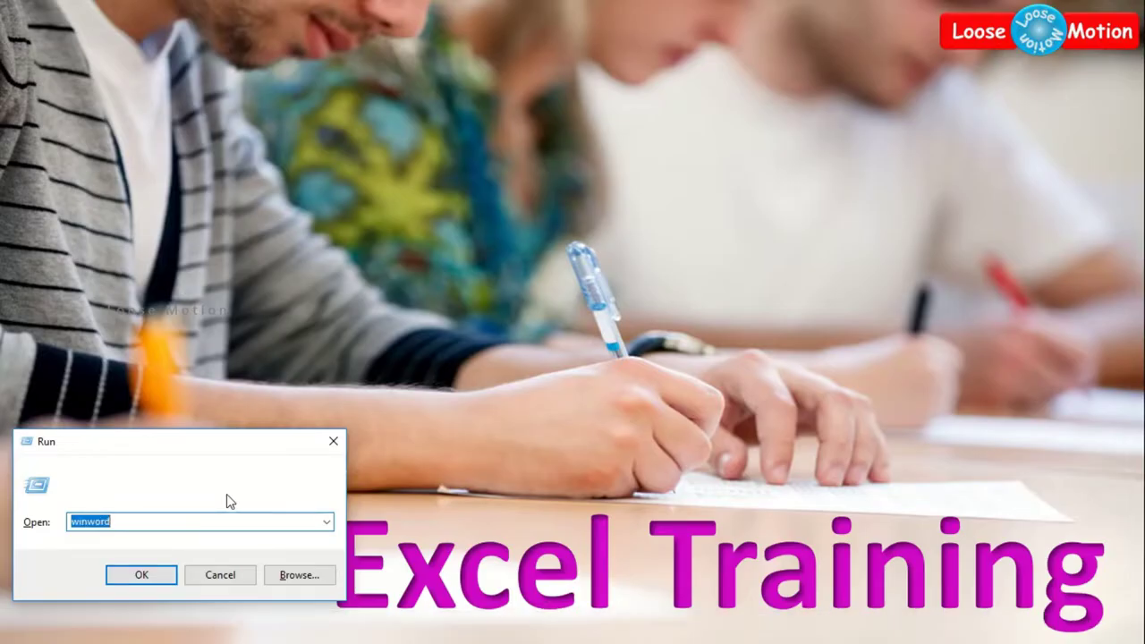
pyautogui.write('excel')
pyautogui.press('Return')
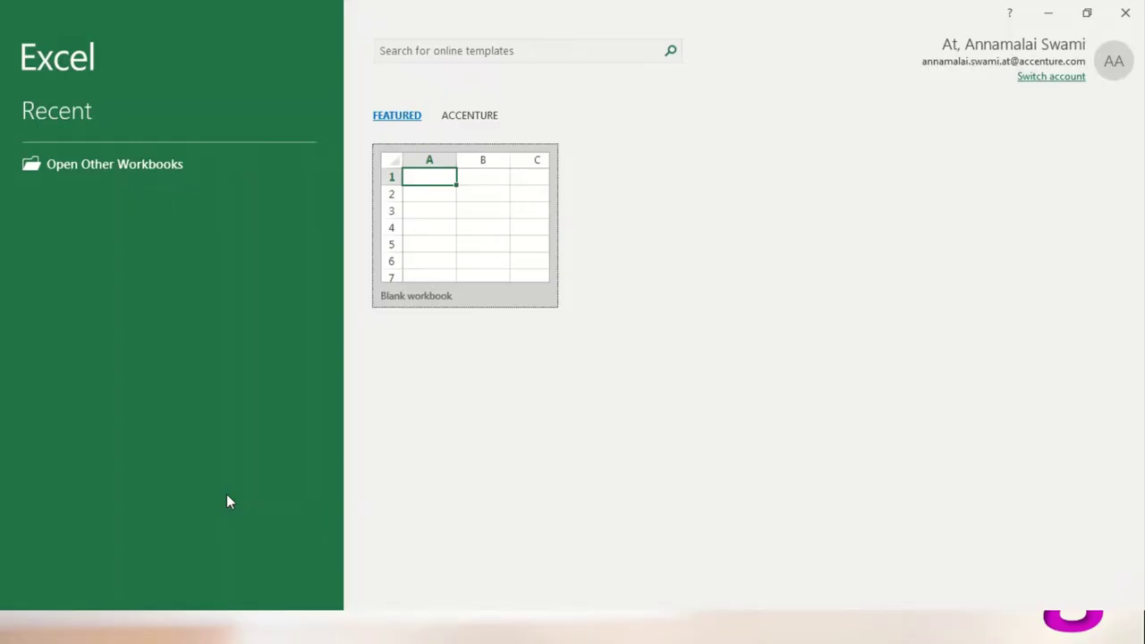
pyautogui.press('Return')
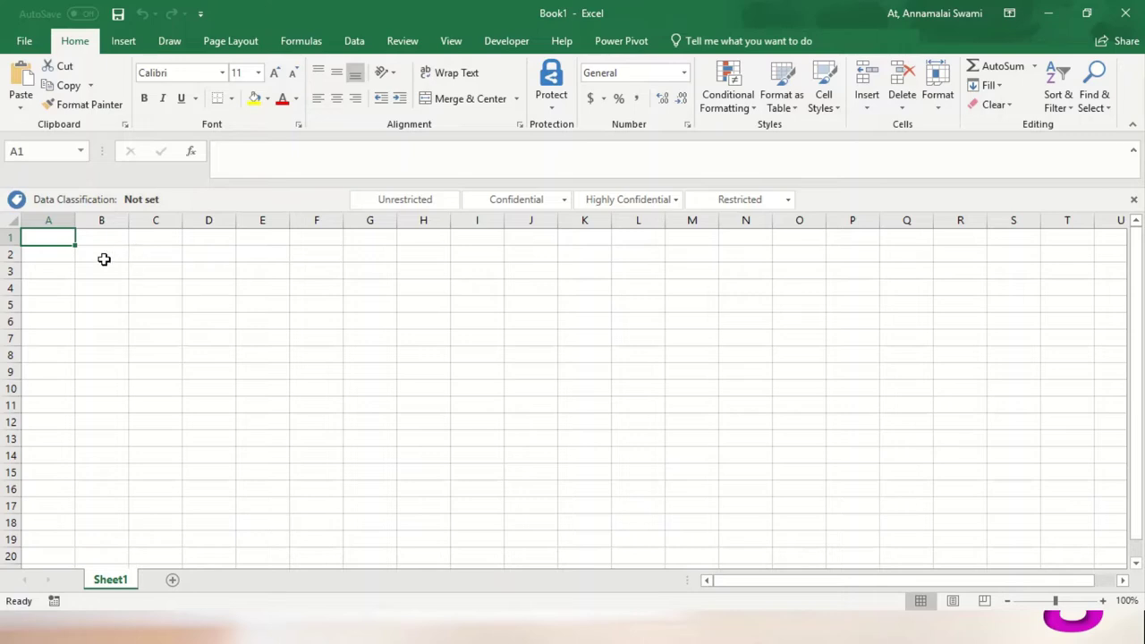
# Give the 15-by-15 block D3:R17 an Outside Borders outline and deselect to view it.
pyautogui.moveTo(193, 273)
pyautogui.mouseDown()
pyautogui.moveTo(629, 492)
pyautogui.moveTo(938, 498)
pyautogui.mouseUp()
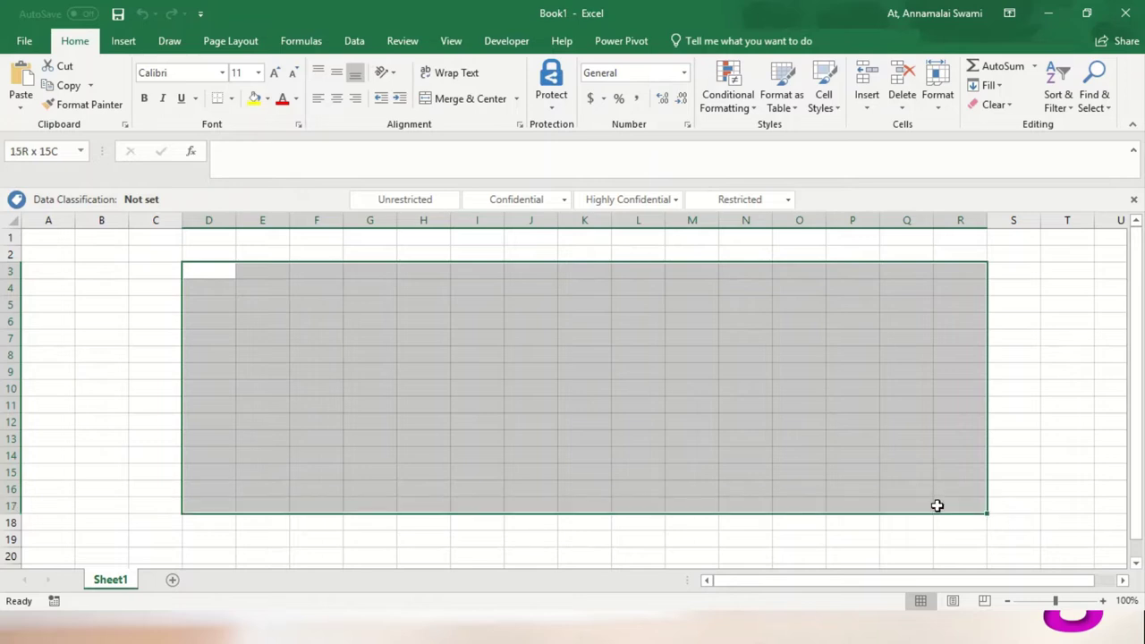
pyautogui.moveTo(938, 498); pyautogui.dragTo(937, 501)
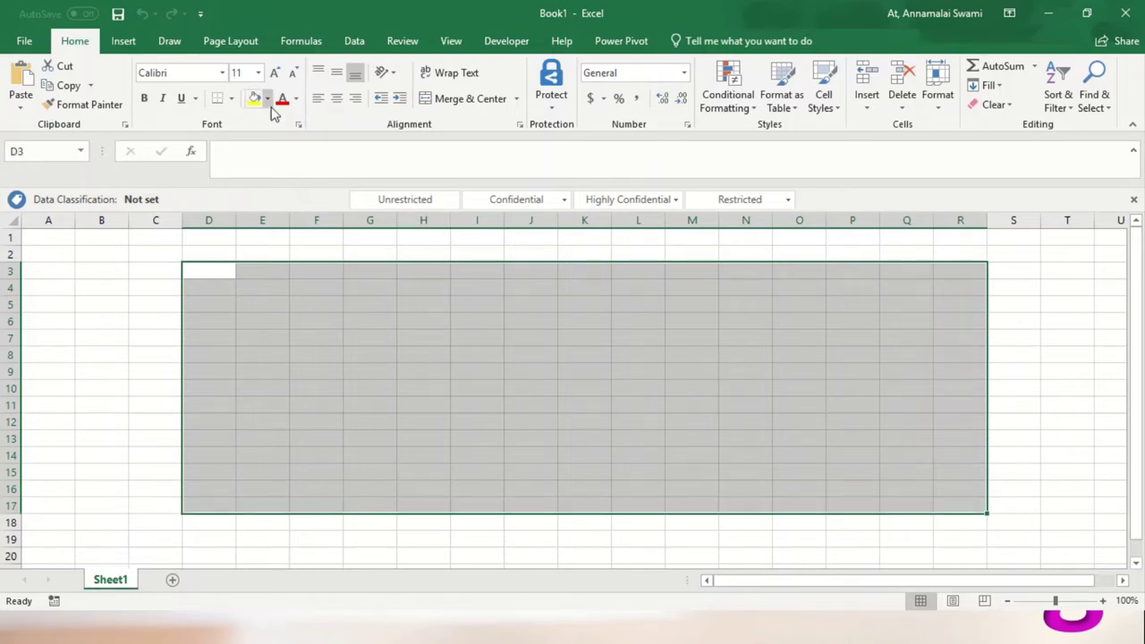
pyautogui.click(233, 99)
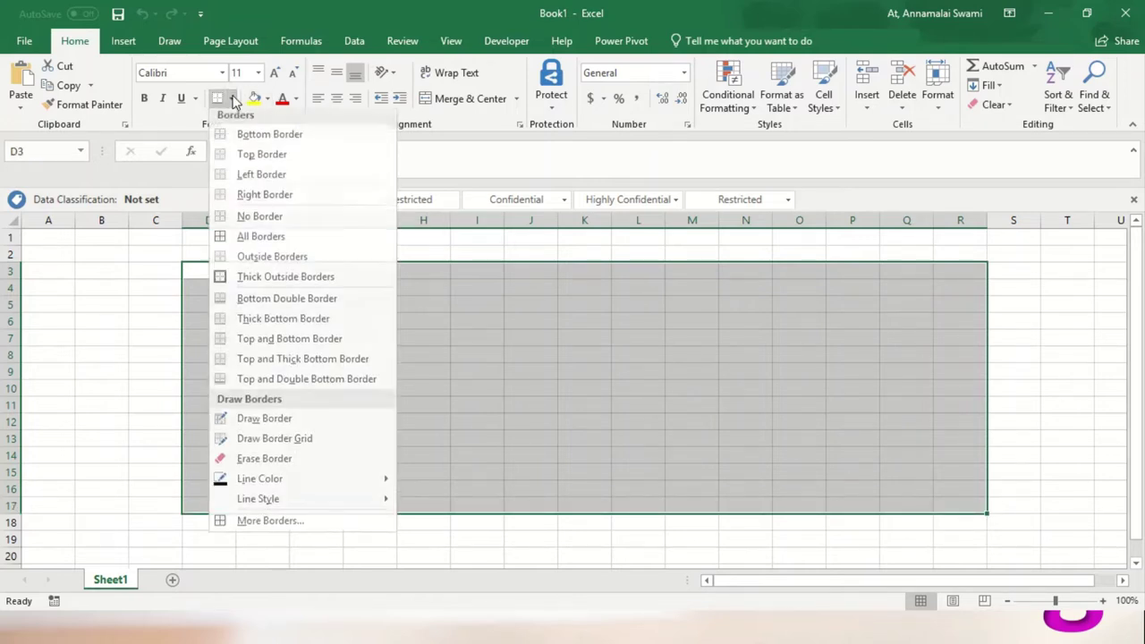
pyautogui.click(246, 258)
pyautogui.moveTo(638, 338); pyautogui.dragTo(638, 320)
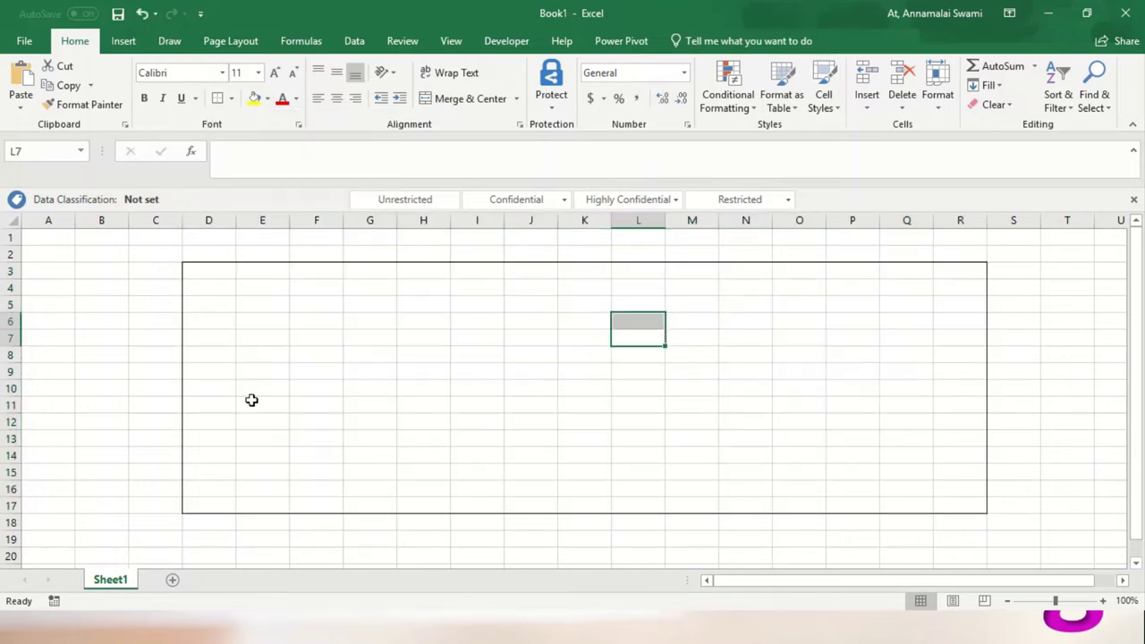
pyautogui.moveTo(210, 271); pyautogui.dragTo(958, 508)
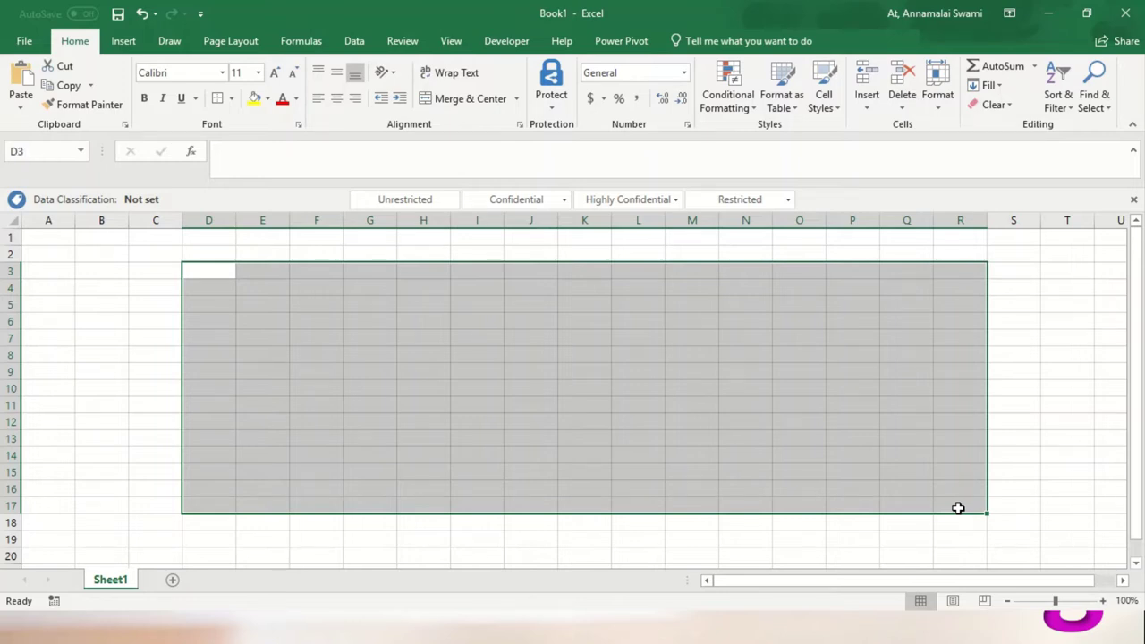
pyautogui.click(530, 362)
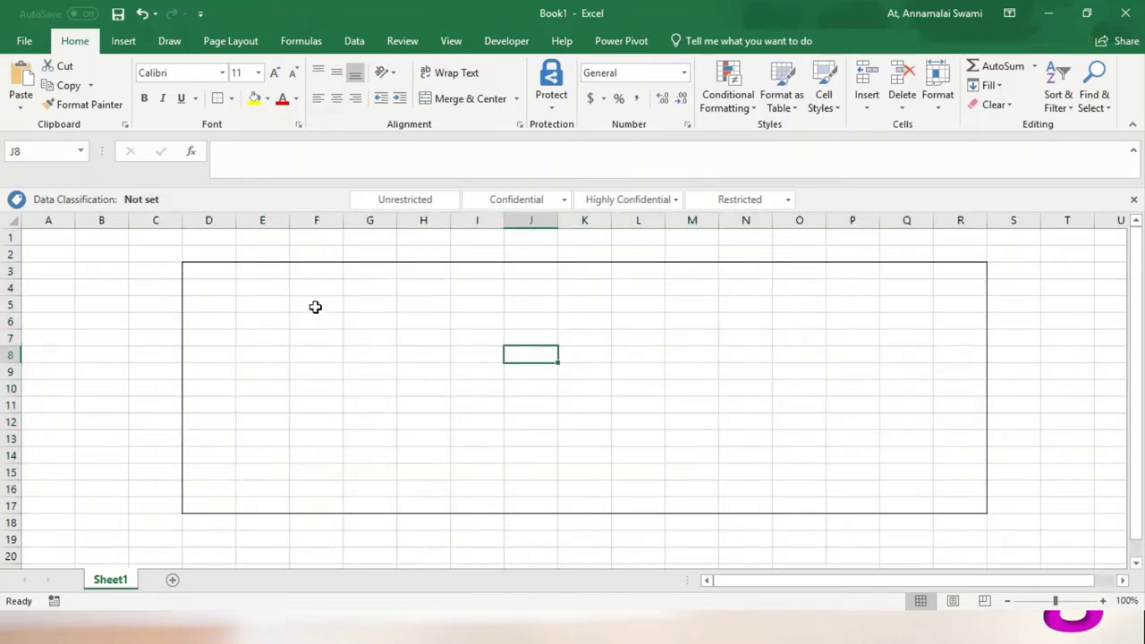
# Enter d in F5, f a few cells over, and apple in K8.
pyautogui.click(314, 304)
pyautogui.write('d')
pyautogui.press('Return')
pyautogui.press('Right')
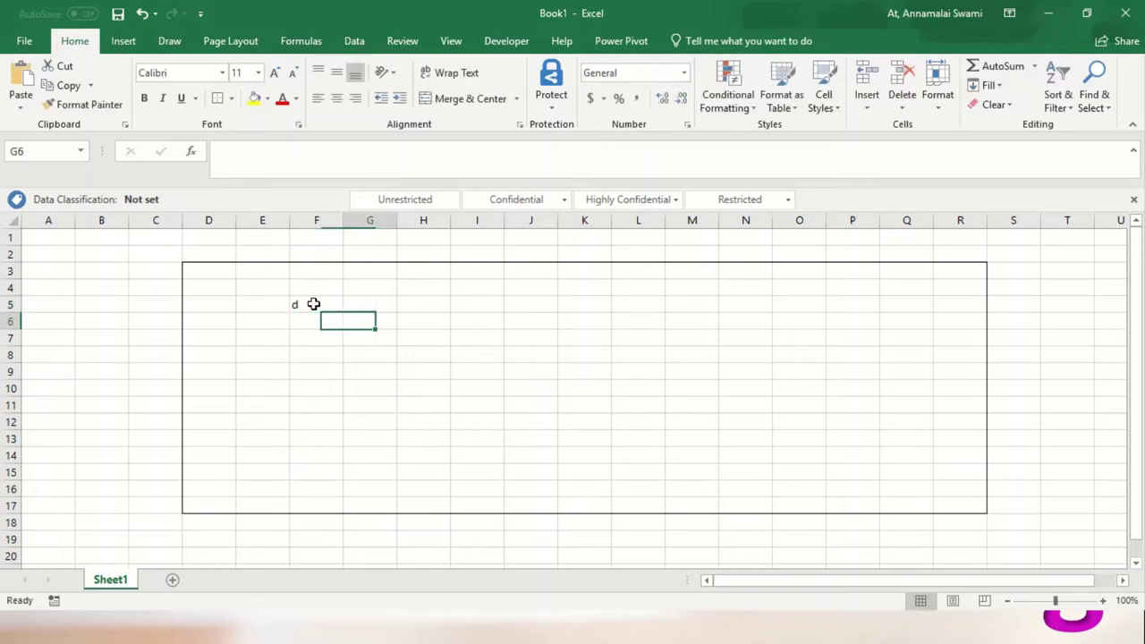
pyautogui.press('Right')
pyautogui.press('Right')
pyautogui.write('f')
pyautogui.press('Return')
pyautogui.press('Down')
pyautogui.press('Right')
pyautogui.press('Right')
pyautogui.write('a')
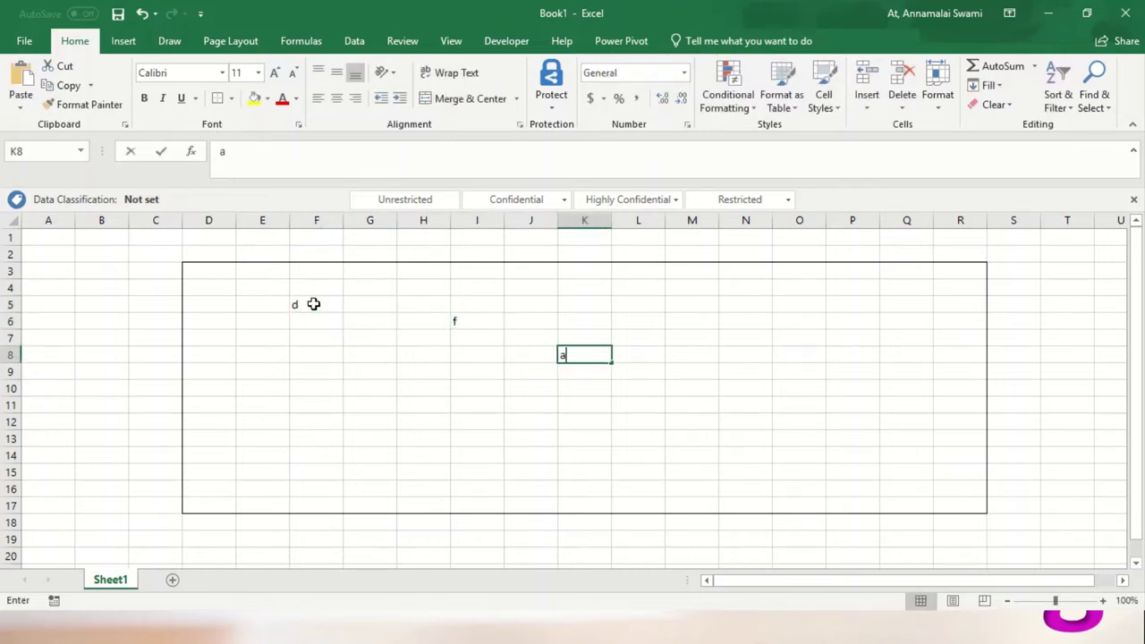
pyautogui.write('pple')
pyautogui.press('Right')
pyautogui.press('Right')
# Enter a in M8, b and c along row 10, and b in G6.
pyautogui.write('a')
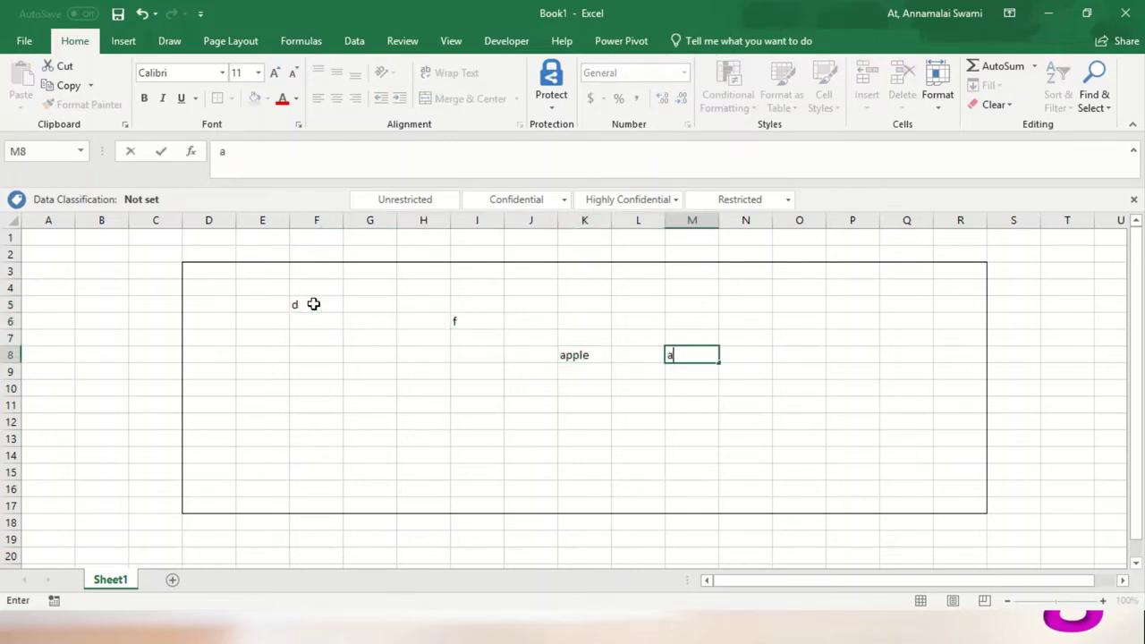
pyautogui.press('Down')
pyautogui.press('Down')
pyautogui.press('Left')
pyautogui.press('Left')
pyautogui.press('Left')
pyautogui.write('b')
pyautogui.press('Left')
pyautogui.press('Left')
pyautogui.press('Left')
pyautogui.write('c')
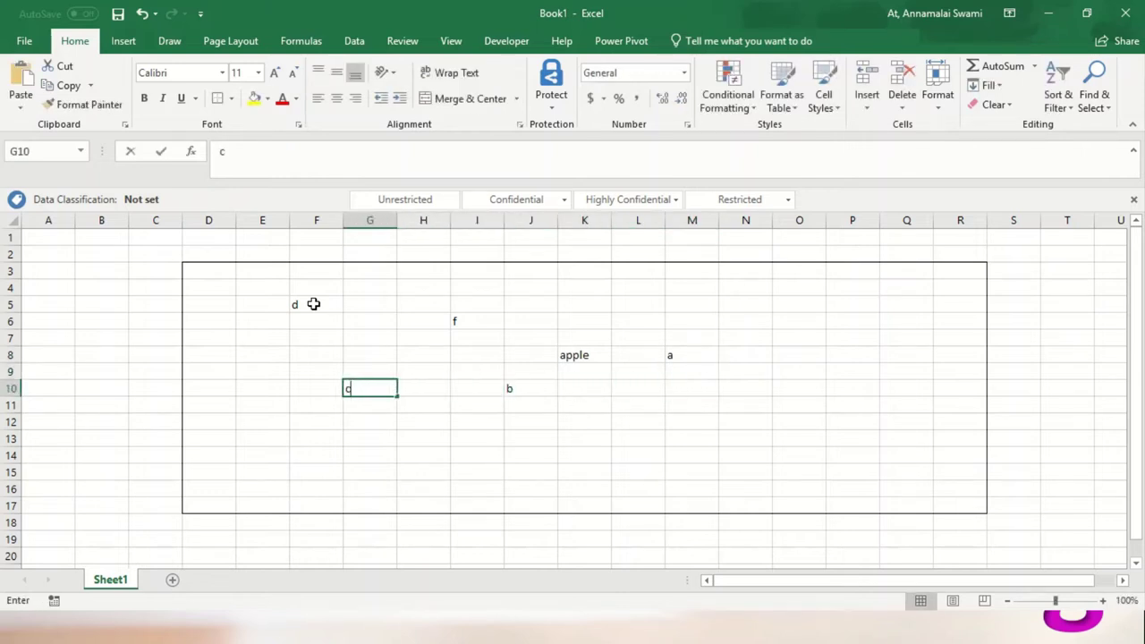
pyautogui.press('Up')
pyautogui.press('Up')
pyautogui.press('Up')
pyautogui.write('b')
pyautogui.press('Down')
pyautogui.press('Down')
pyautogui.press('Down')
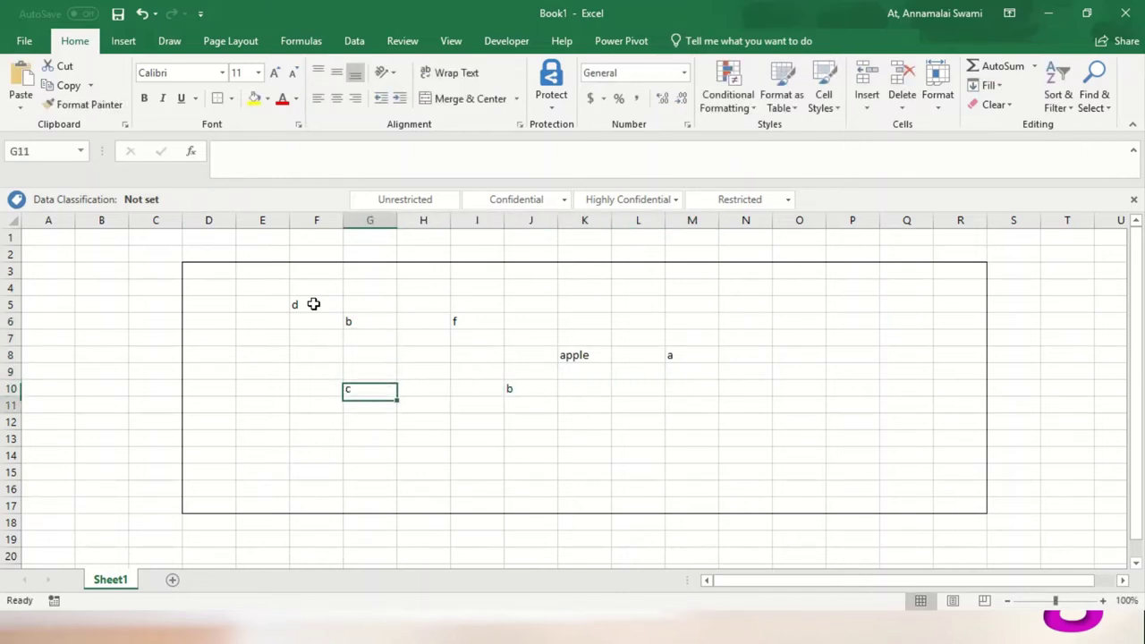
pyautogui.press('Down')
pyautogui.press('Down')
pyautogui.press('Down')
pyautogui.press('Down')
pyautogui.press('Down')
pyautogui.press('Left')
pyautogui.press('Left')
# Enter s, e, t, y along row 15, u near Q10, and g in N11 and N5.
pyautogui.write('s')
pyautogui.press('Right')
pyautogui.press('Right')
pyautogui.press('Right')
pyautogui.press('Right')
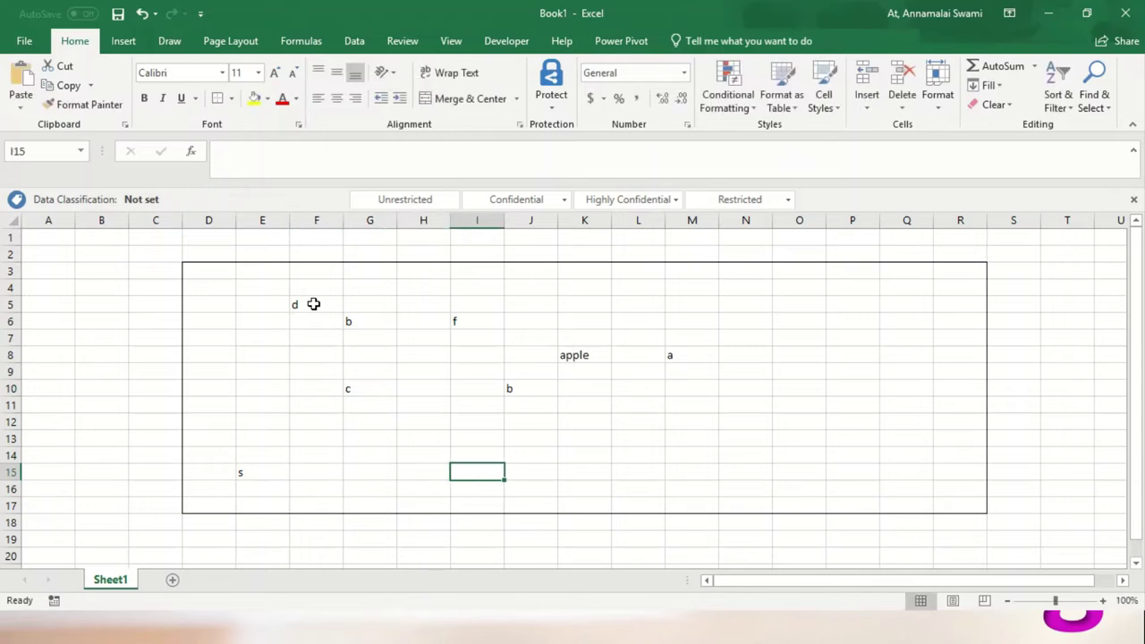
pyautogui.write('e')
pyautogui.press('Right')
pyautogui.press('Right')
pyautogui.press('Right')
pyautogui.write('t')
pyautogui.press('Right')
pyautogui.press('Right')
pyautogui.press('Right')
pyautogui.write('y')
pyautogui.press('Right')
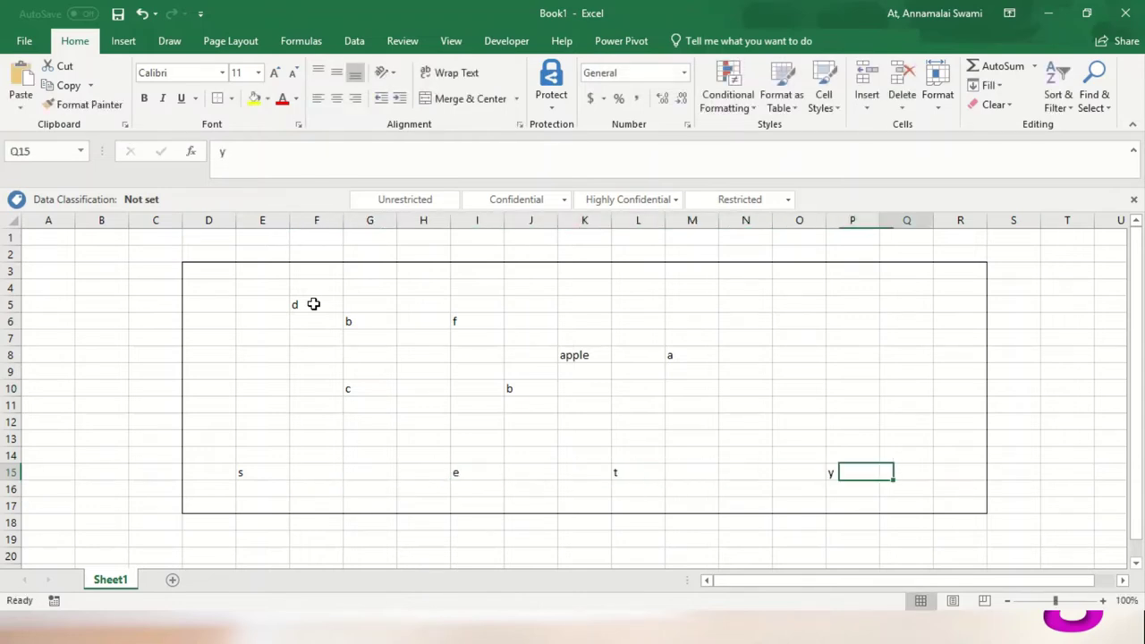
pyautogui.write('u')
pyautogui.press('Up')
pyautogui.press('Up')
pyautogui.press('Up')
pyautogui.press('Left')
pyautogui.press('Left')
pyautogui.press('Left')
pyautogui.press('Down')
pyautogui.write('g')
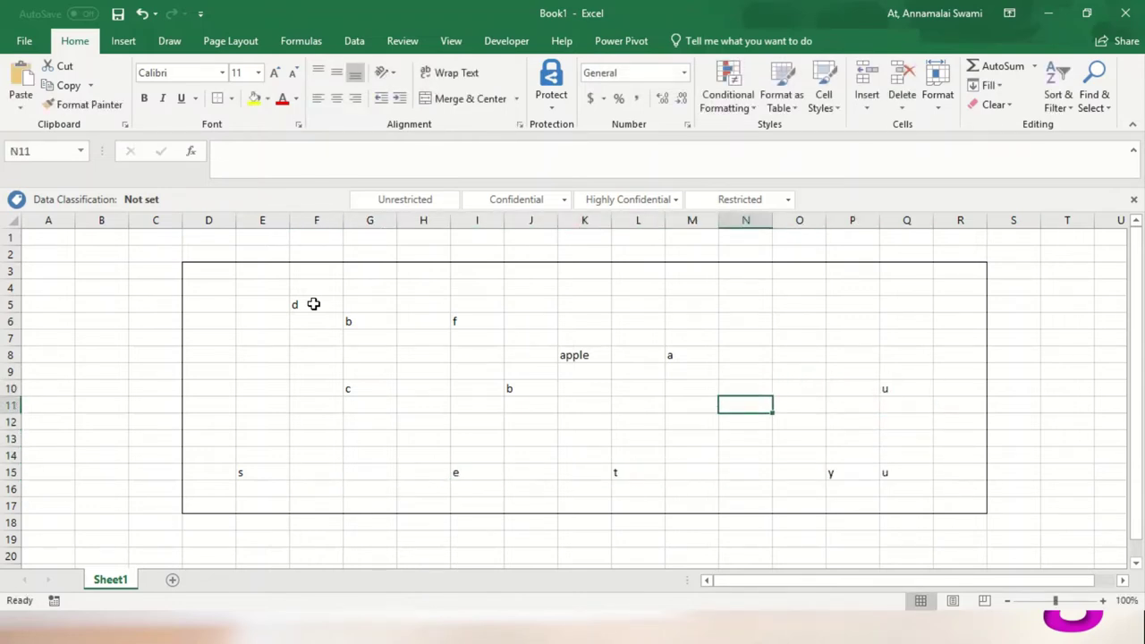
pyautogui.press('Up')
pyautogui.press('Up')
pyautogui.press('Up')
pyautogui.press('Up')
pyautogui.press('Up')
pyautogui.write('g')
pyautogui.press('Right')
pyautogui.press('Right')
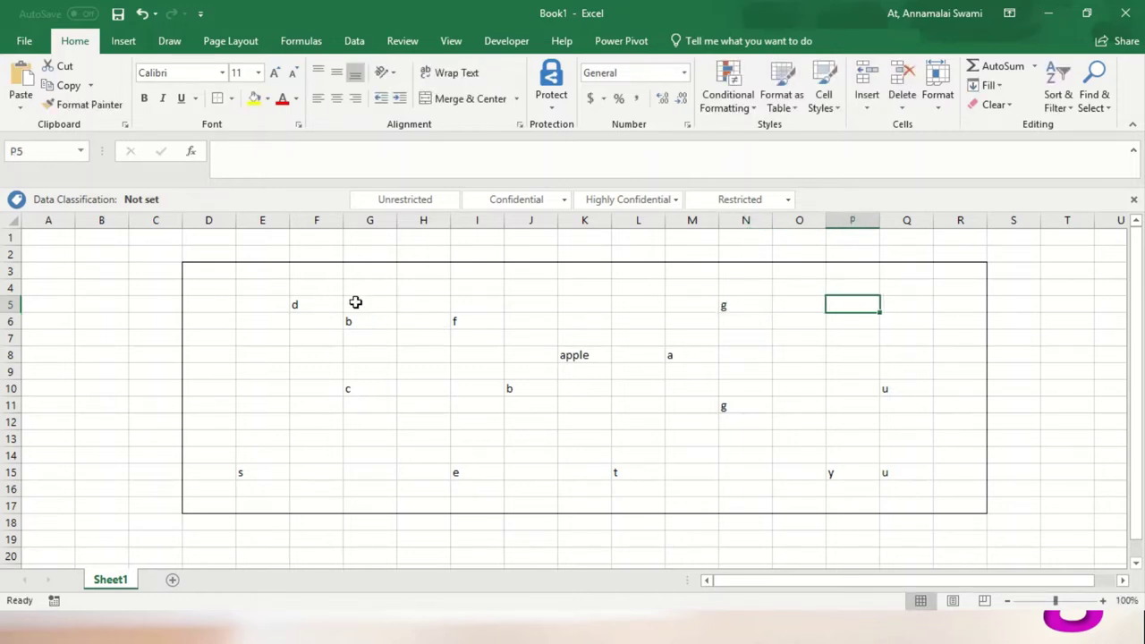
# Check cells F5, G6, E6, E10, F8 and I7 for their contents.
pyautogui.click(321, 304)
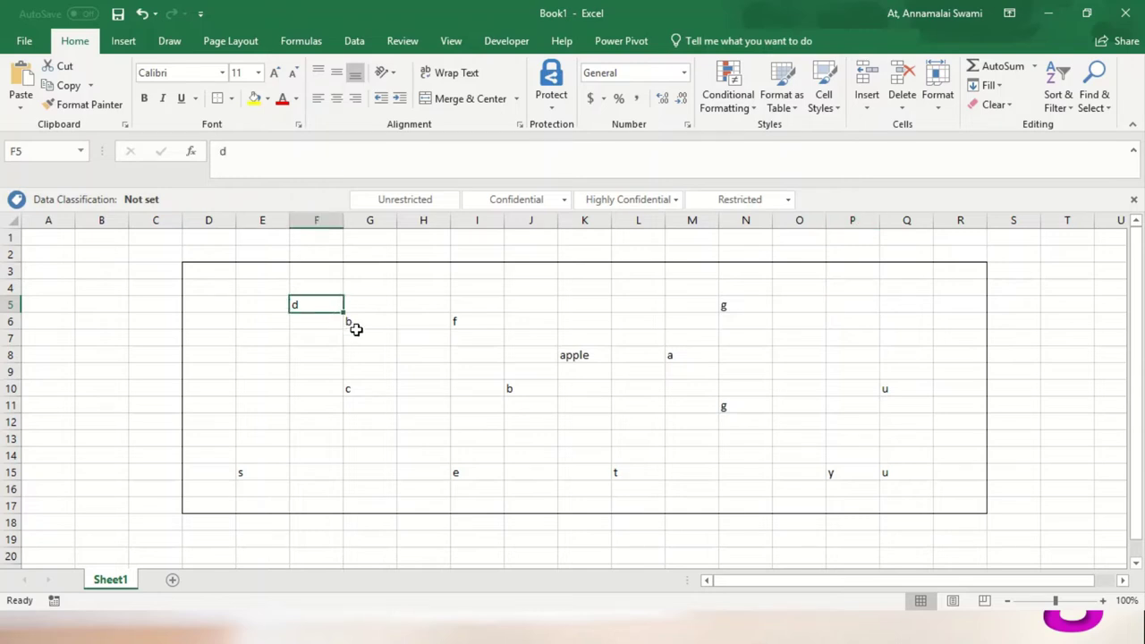
pyautogui.click(357, 322)
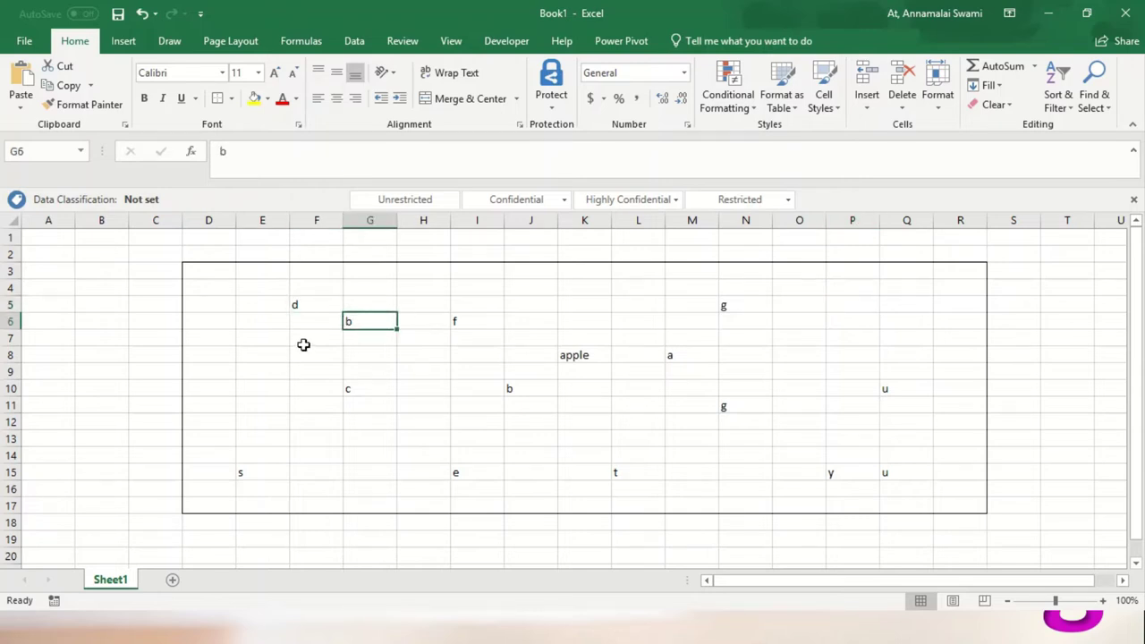
pyautogui.click(268, 326)
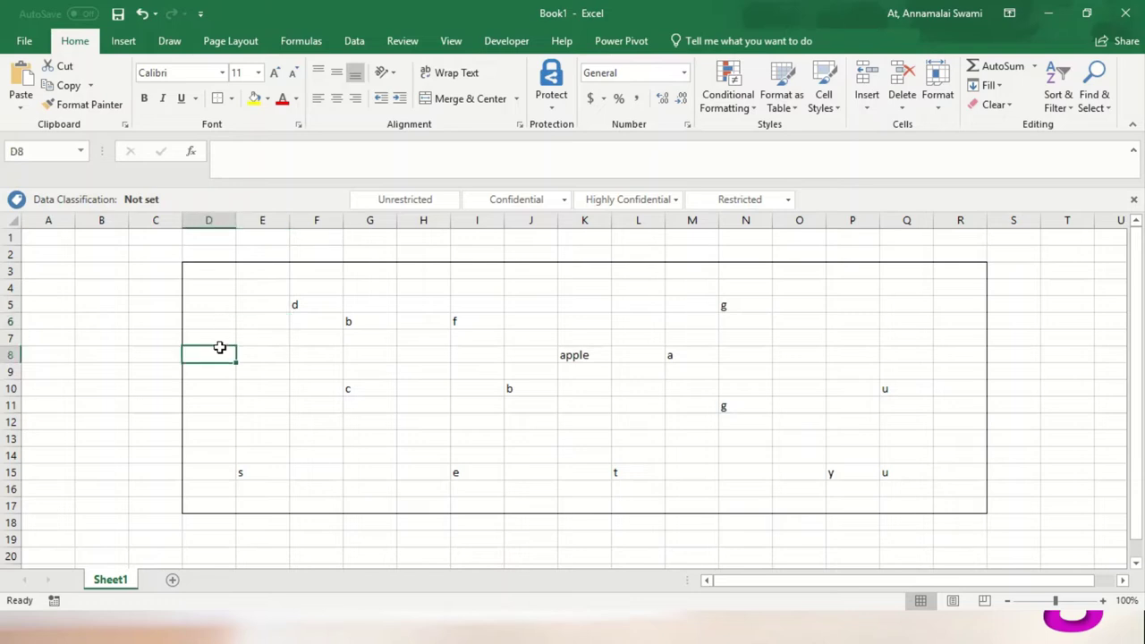
pyautogui.moveTo(219, 347)
pyautogui.mouseDown()
pyautogui.moveTo(269, 354)
pyautogui.moveTo(283, 386)
pyautogui.mouseUp()
pyautogui.click(283, 385)
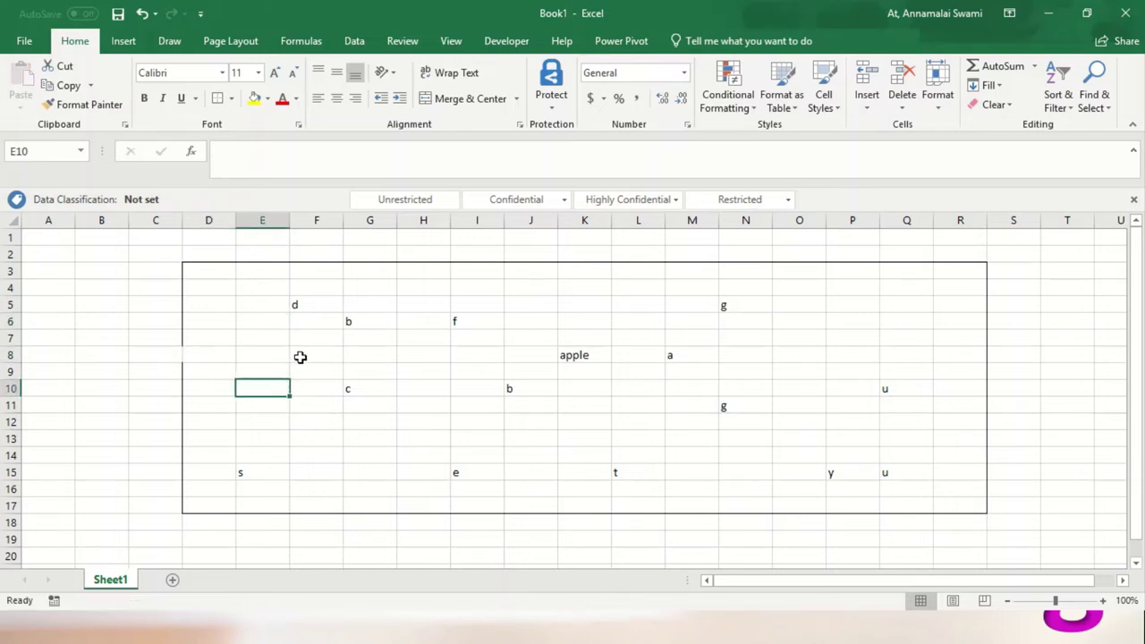
pyautogui.click(303, 355)
pyautogui.click(456, 340)
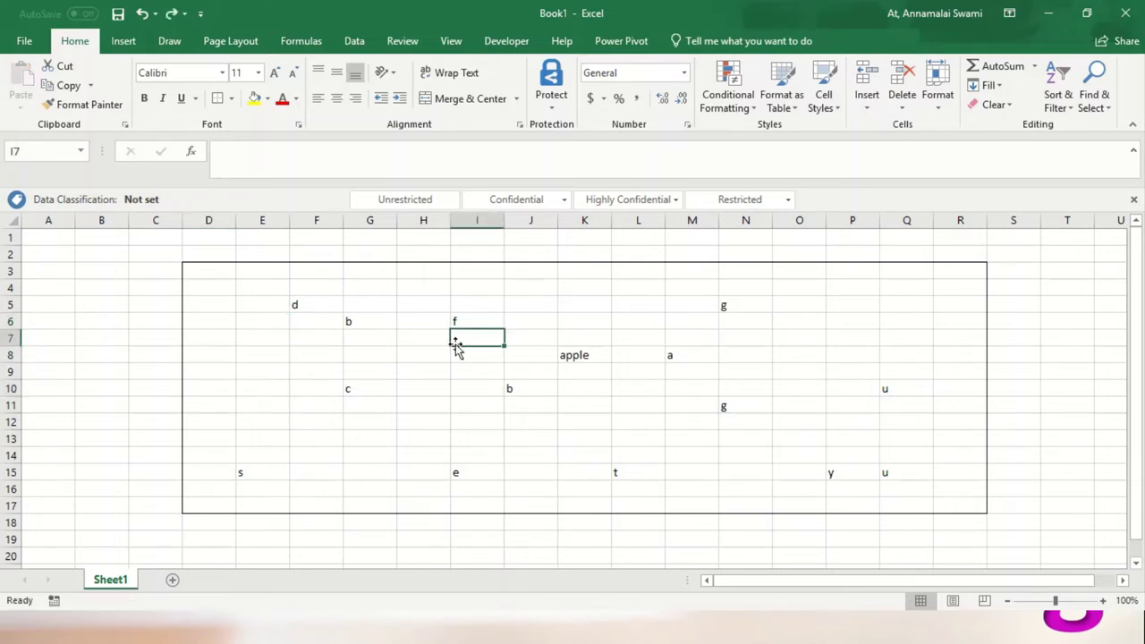
# With D3:R17 selected, open Home > Conditional Formatting > New Rule.
pyautogui.moveTo(208, 270)
pyautogui.mouseDown()
pyautogui.moveTo(648, 461)
pyautogui.moveTo(942, 505)
pyautogui.mouseUp()
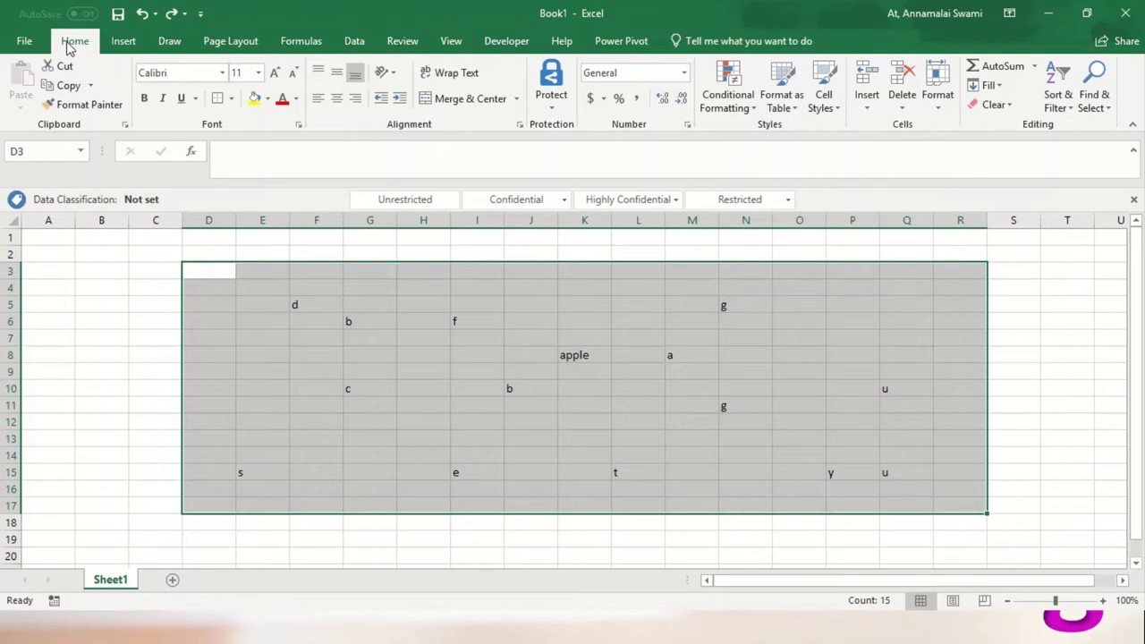
pyautogui.click(121, 43)
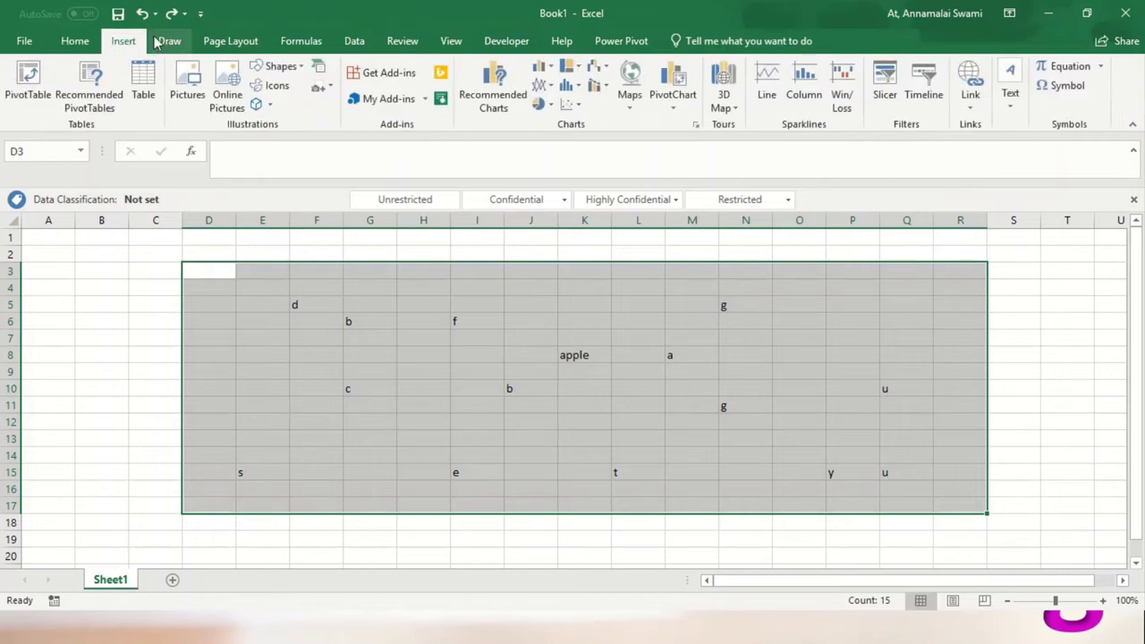
pyautogui.click(157, 41)
pyautogui.click(223, 41)
pyautogui.click(74, 42)
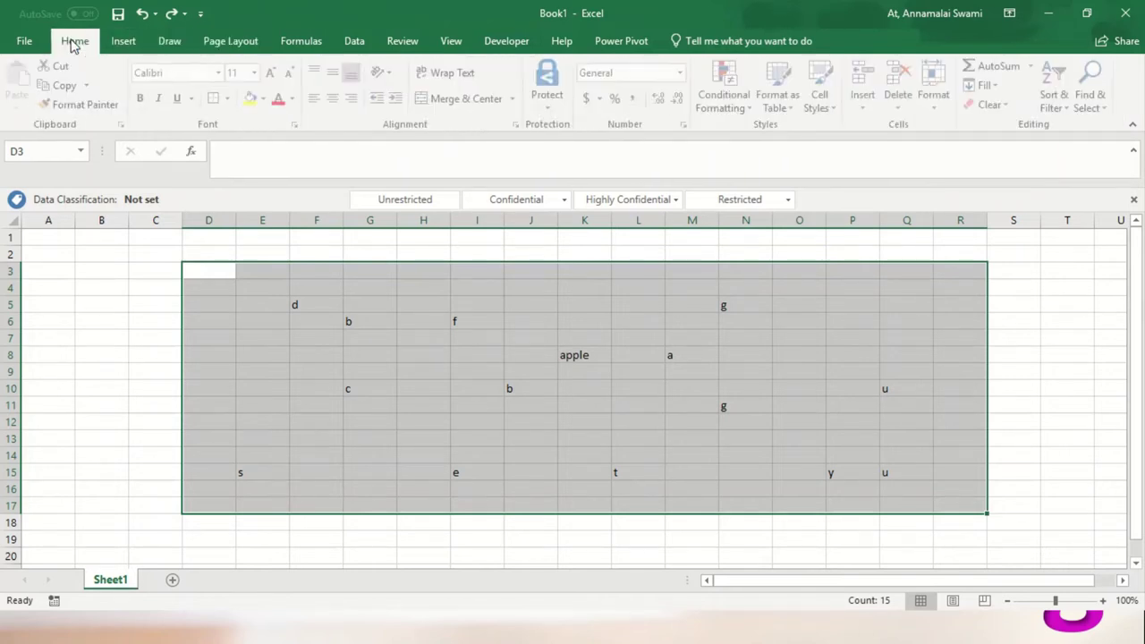
pyautogui.click(728, 104)
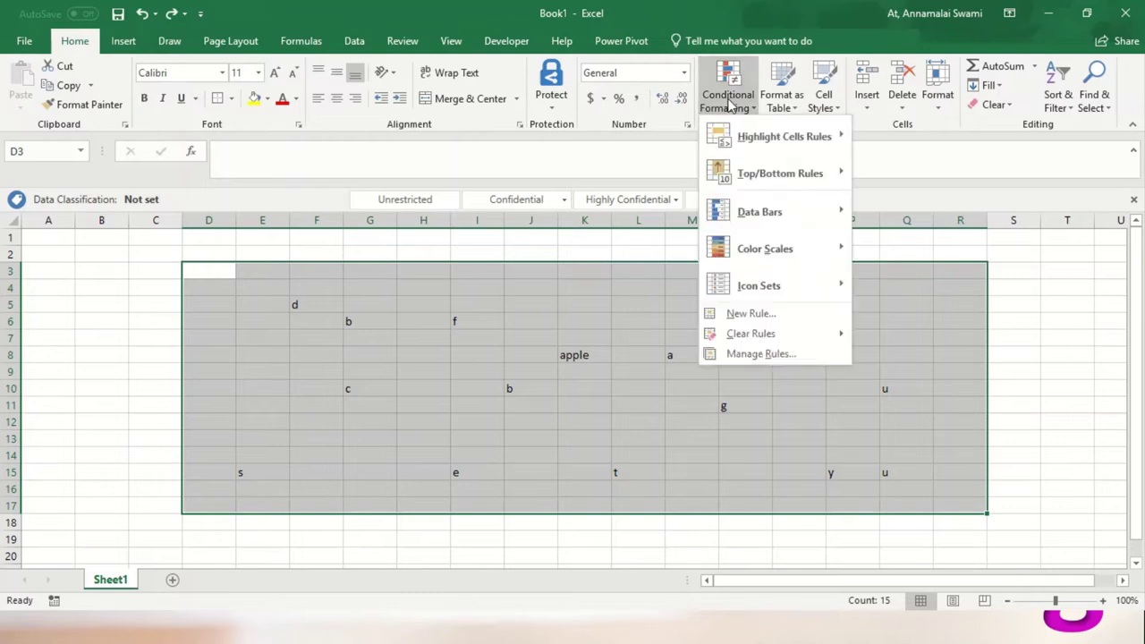
pyautogui.click(748, 314)
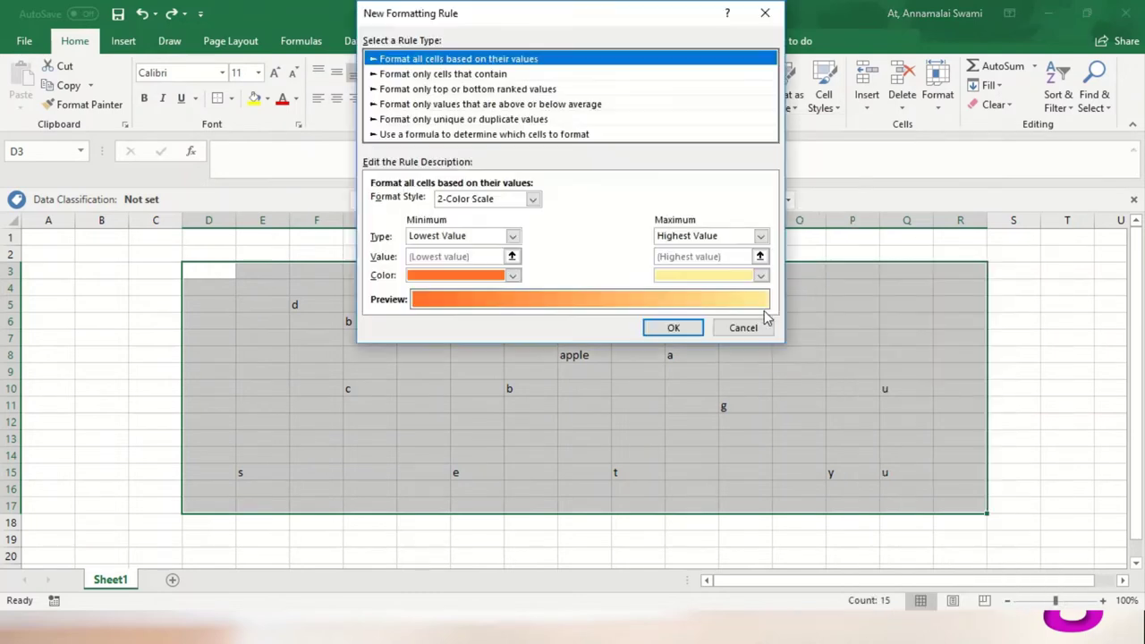
# Set the rule to format only Blanks, with a red fill.
pyautogui.click(421, 75)
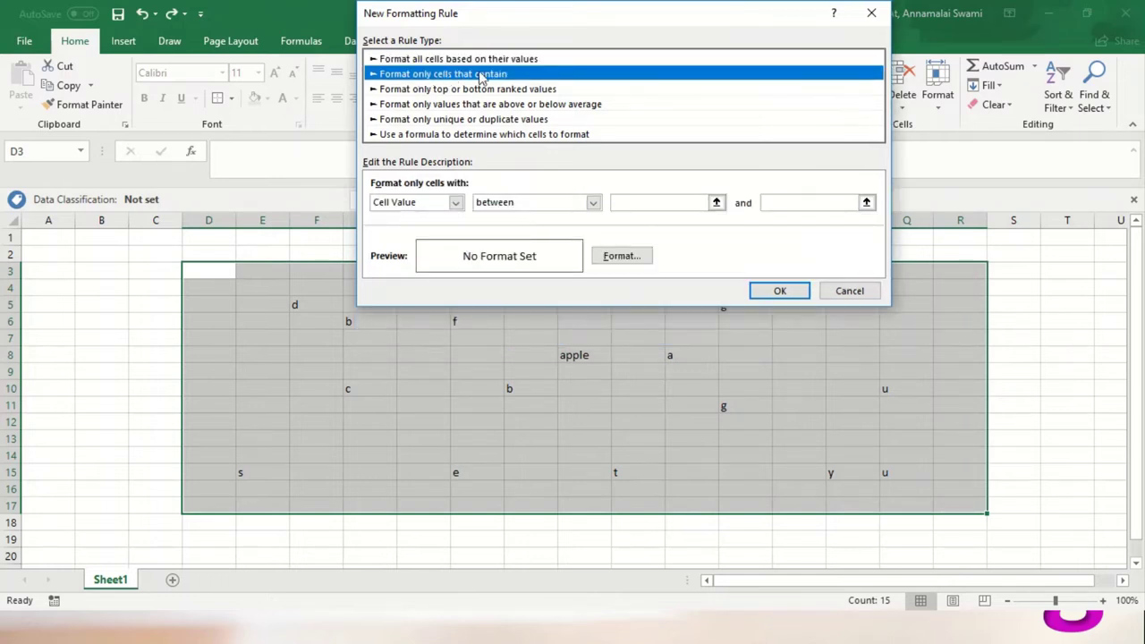
pyautogui.click(456, 204)
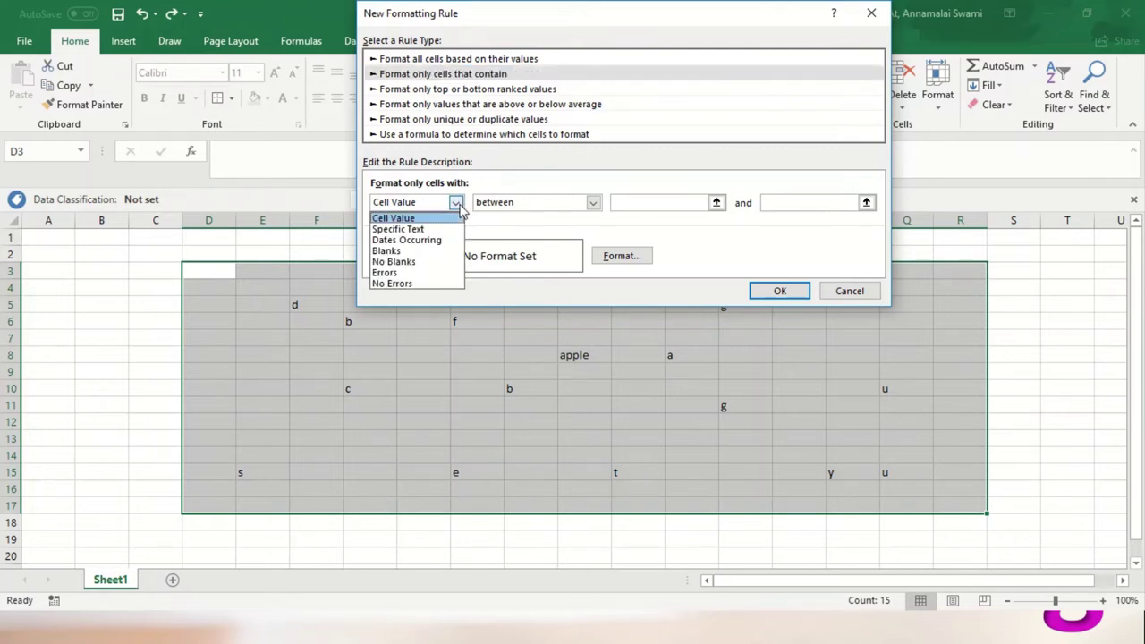
pyautogui.click(388, 251)
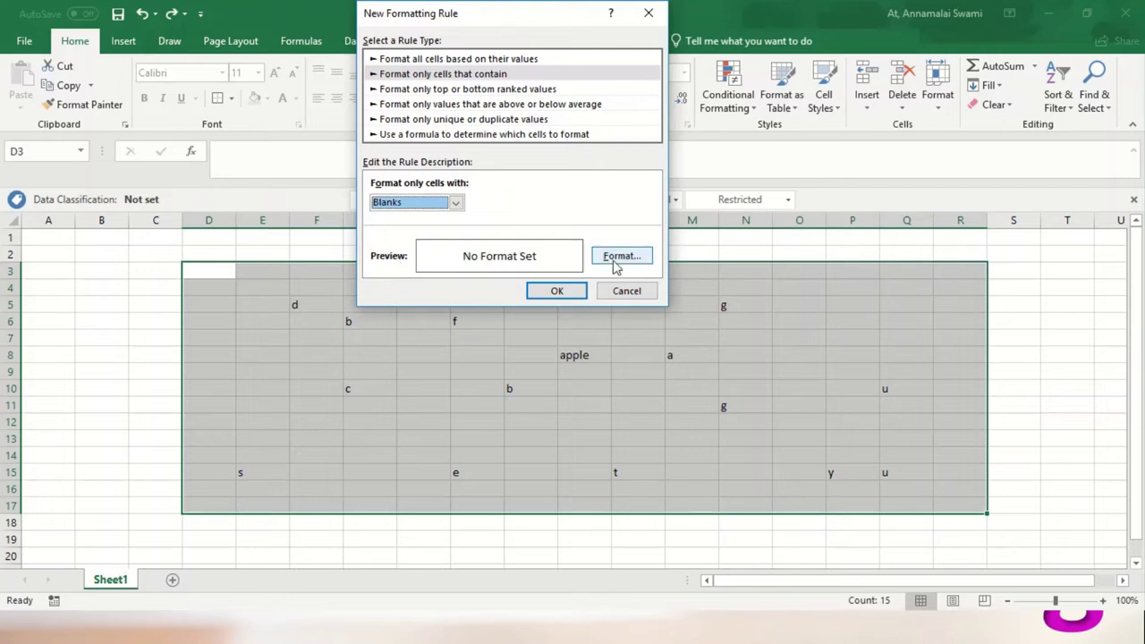
pyautogui.click(623, 258)
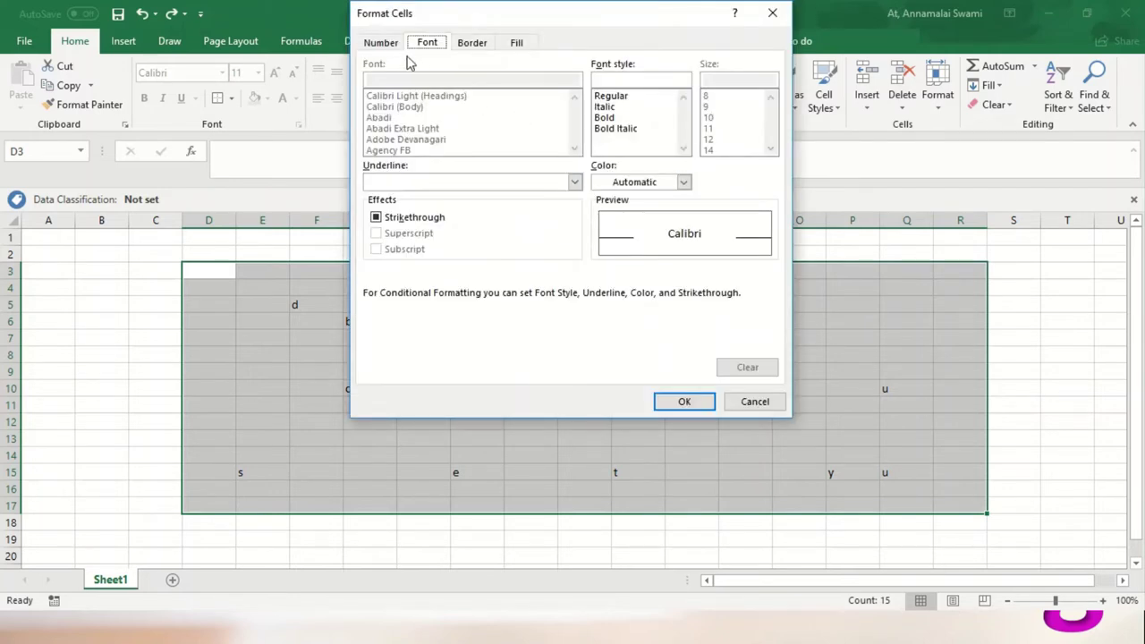
pyautogui.click(519, 45)
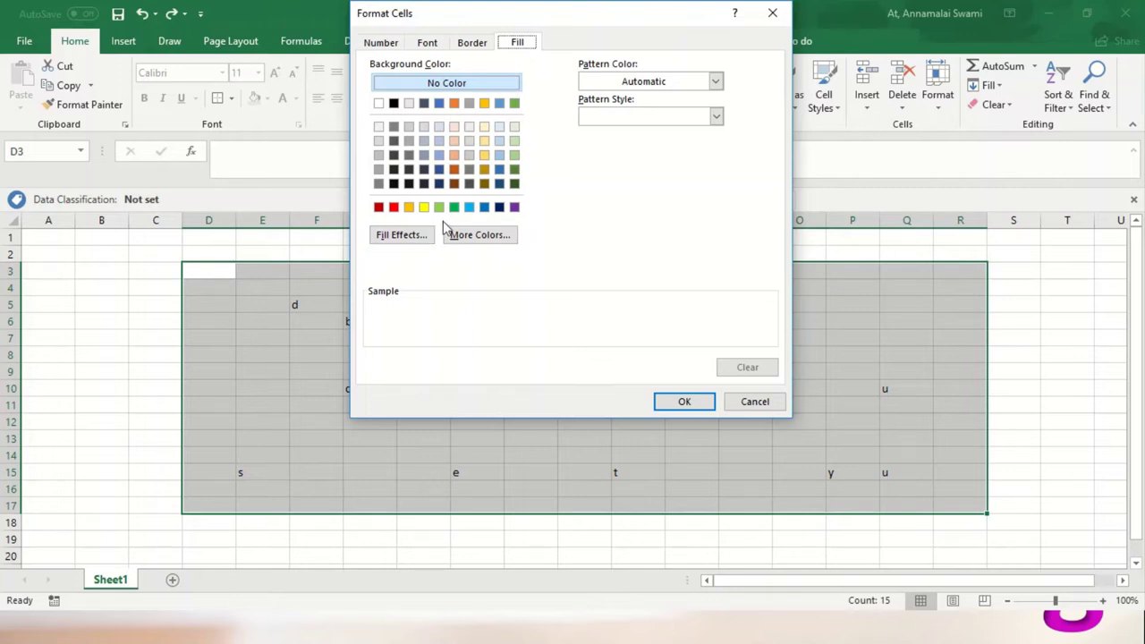
pyautogui.click(396, 207)
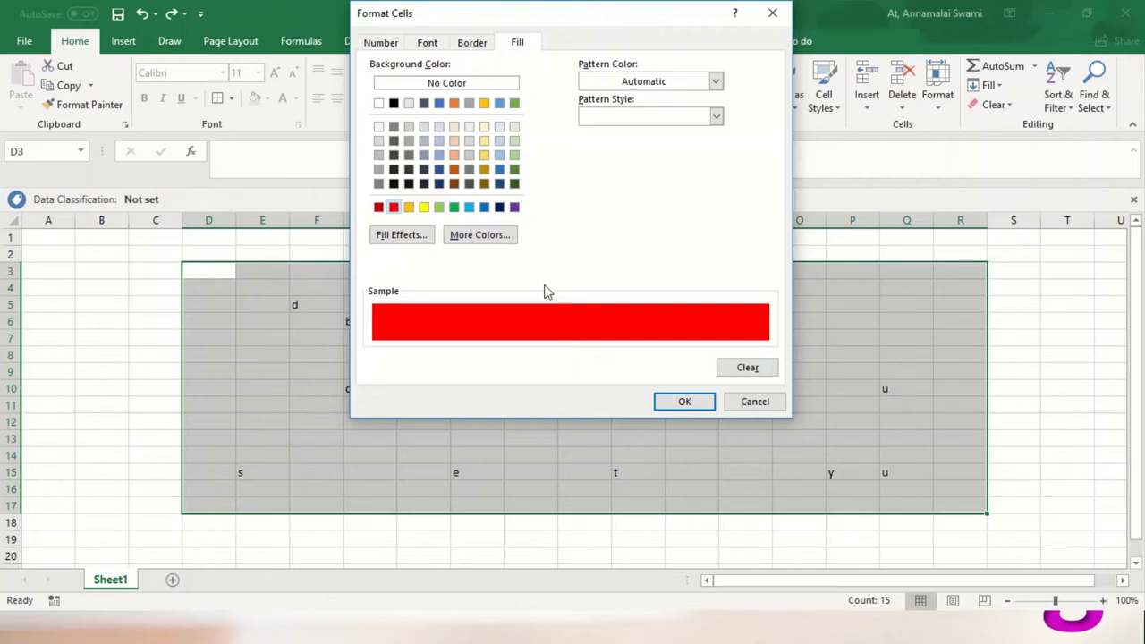
pyautogui.click(685, 402)
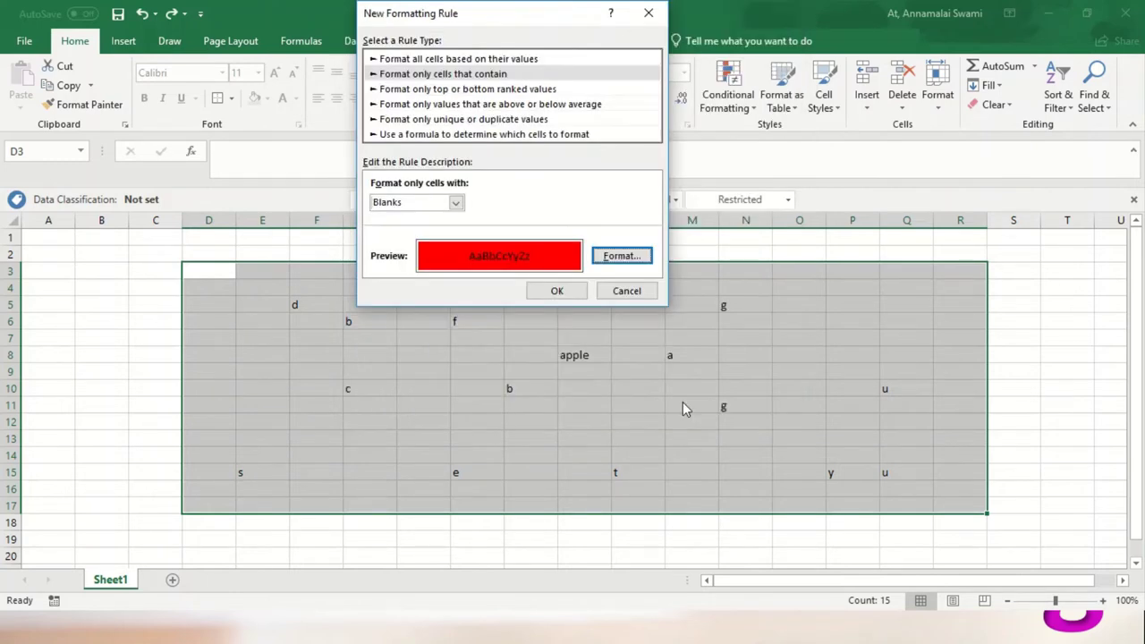
# Apply the red Blanks rule to D3:R17 and inspect empty cells in rows 4 to 7.
pyautogui.click(556, 291)
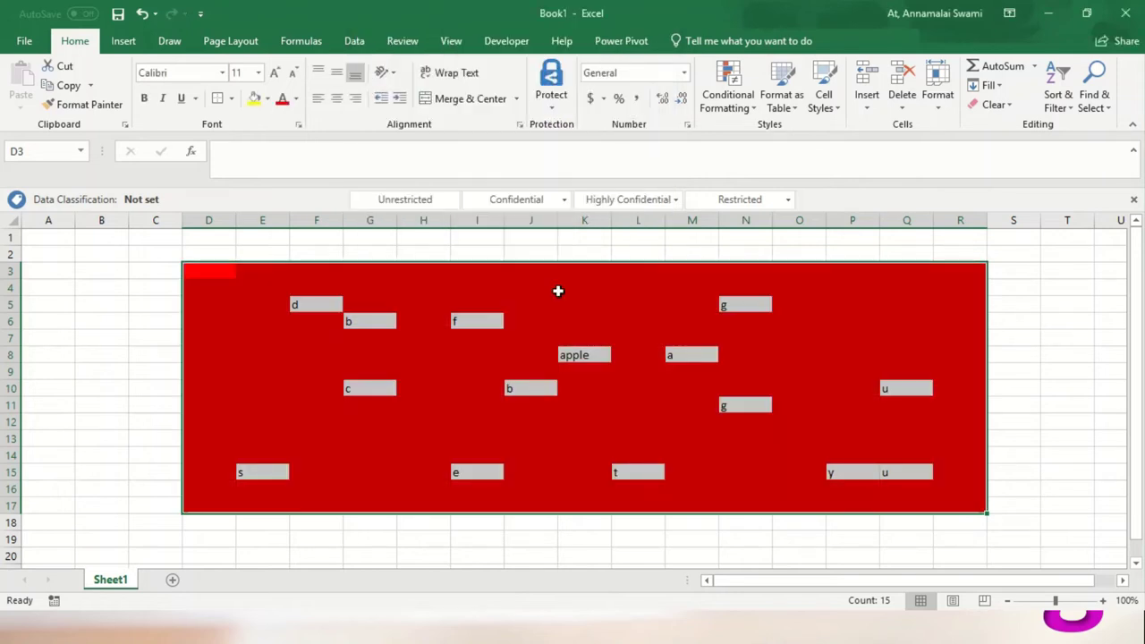
pyautogui.click(225, 353)
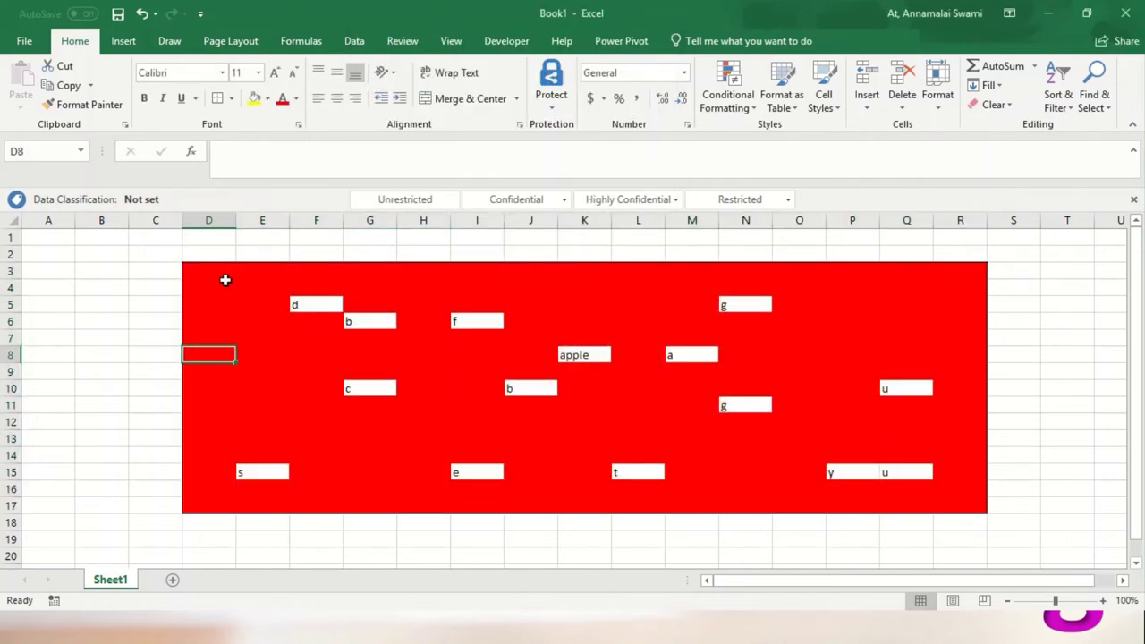
pyautogui.click(224, 278)
pyautogui.click(296, 282)
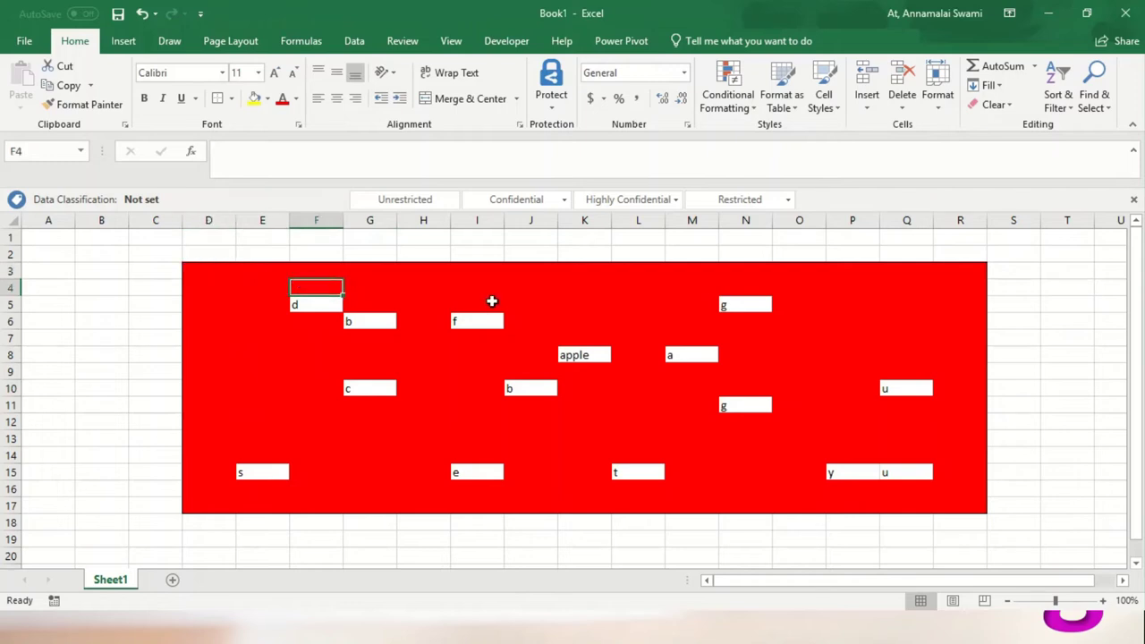
pyautogui.click(492, 302)
pyautogui.click(647, 309)
pyautogui.click(811, 338)
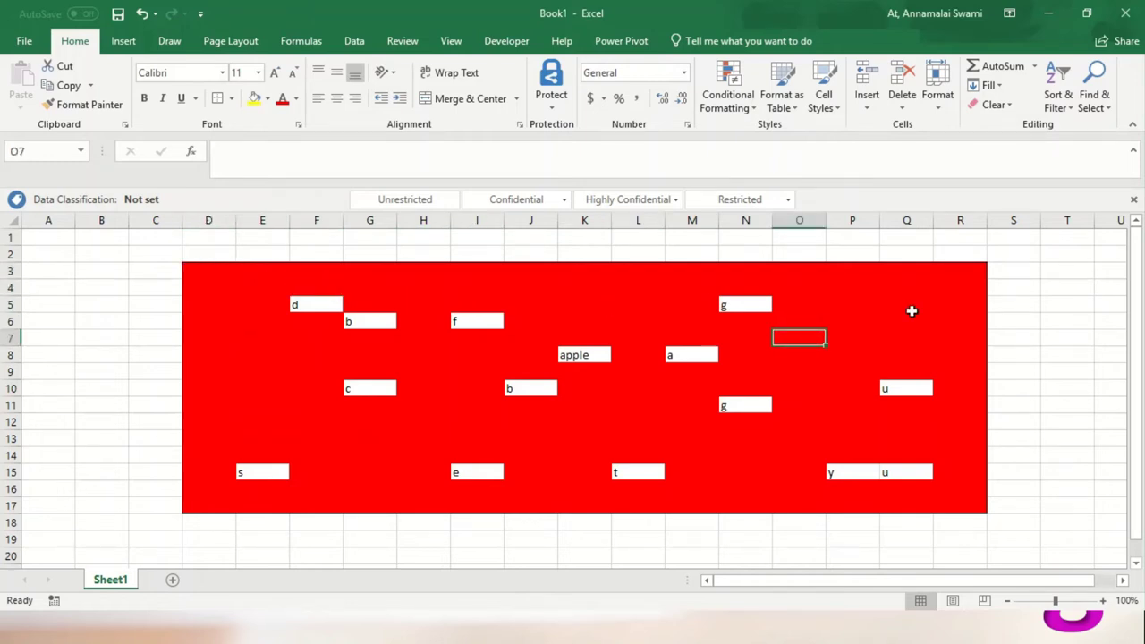
# Check more red blank cells in column R, row 4 and column D, ending on D3.
pyautogui.click(911, 311)
pyautogui.click(941, 339)
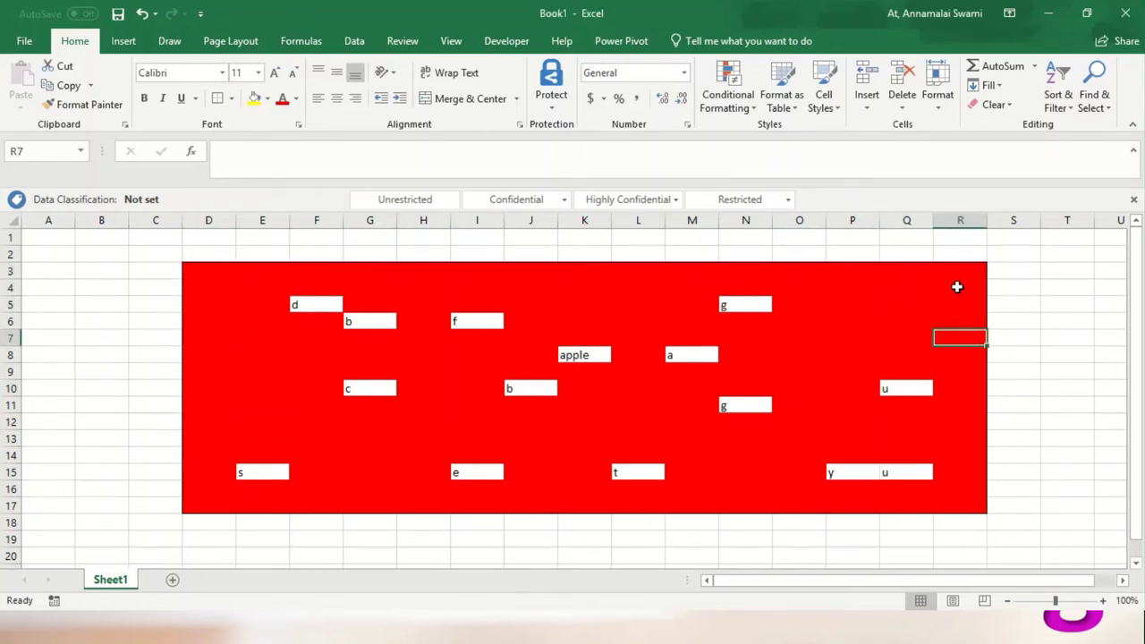
pyautogui.click(957, 285)
pyautogui.click(714, 271)
pyautogui.click(546, 288)
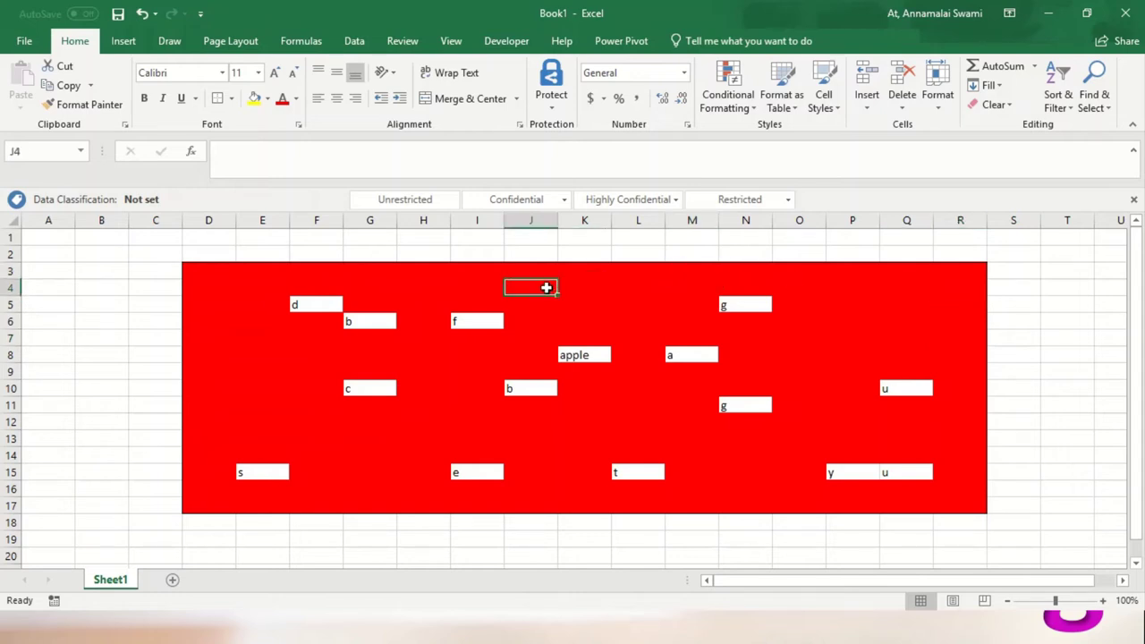
pyautogui.click(198, 296)
pyautogui.click(198, 265)
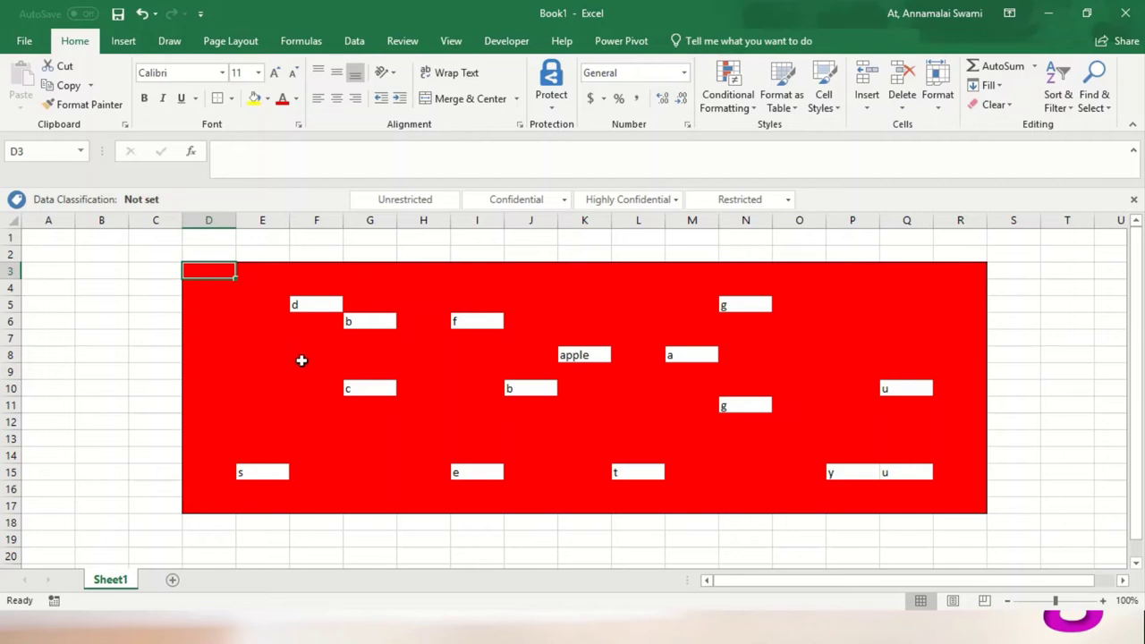
pyautogui.hotkey('ctrl', 'z')
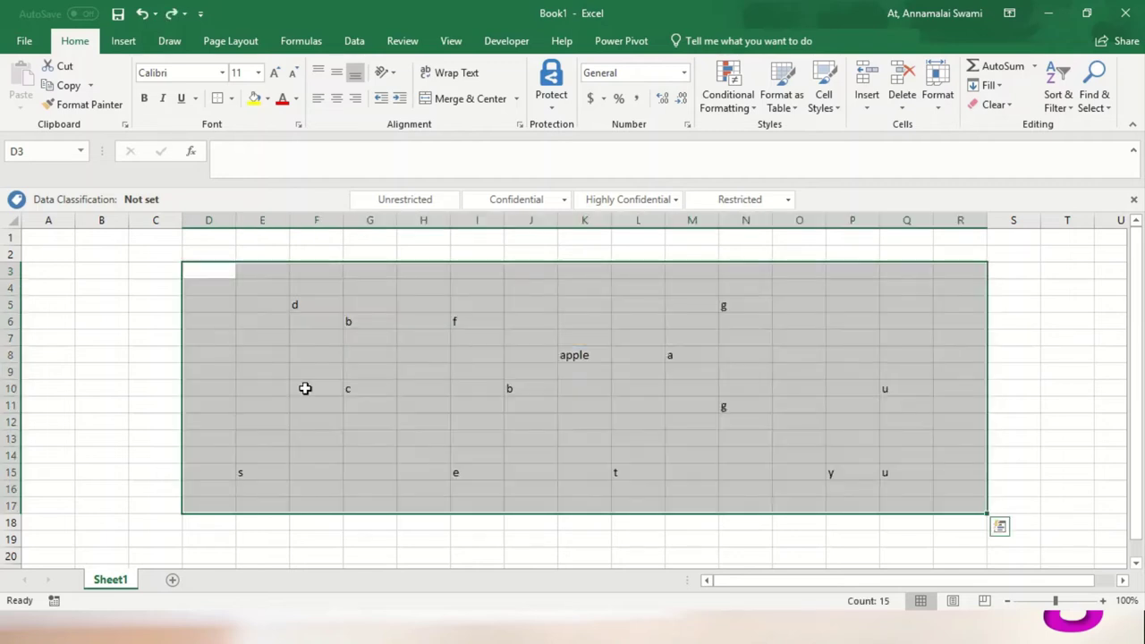
pyautogui.click(305, 388)
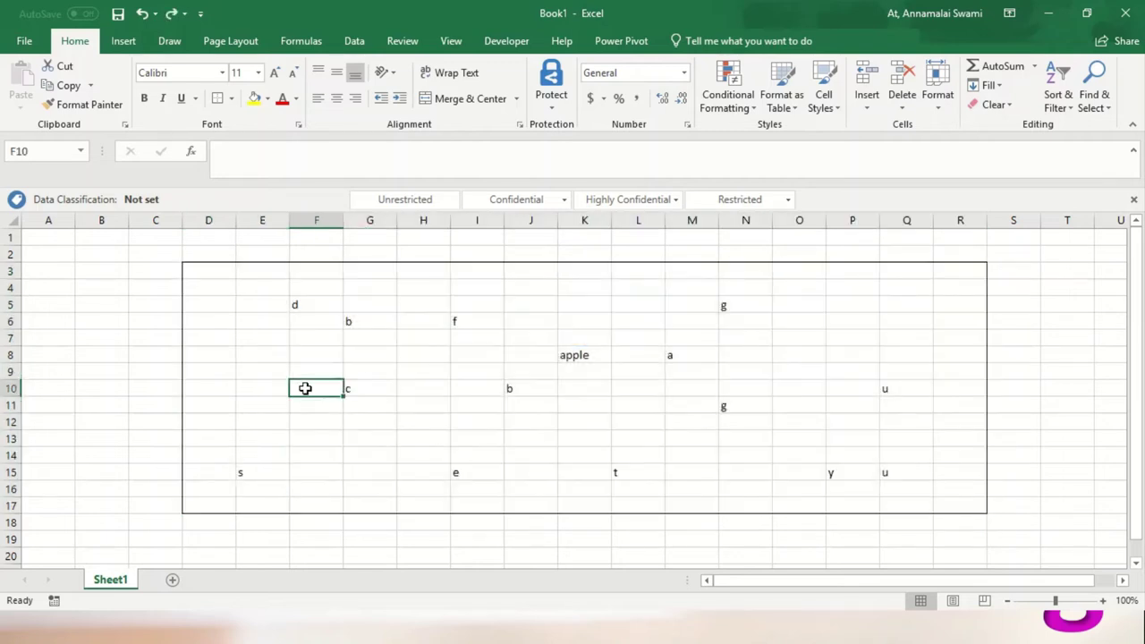
pyautogui.click(307, 304)
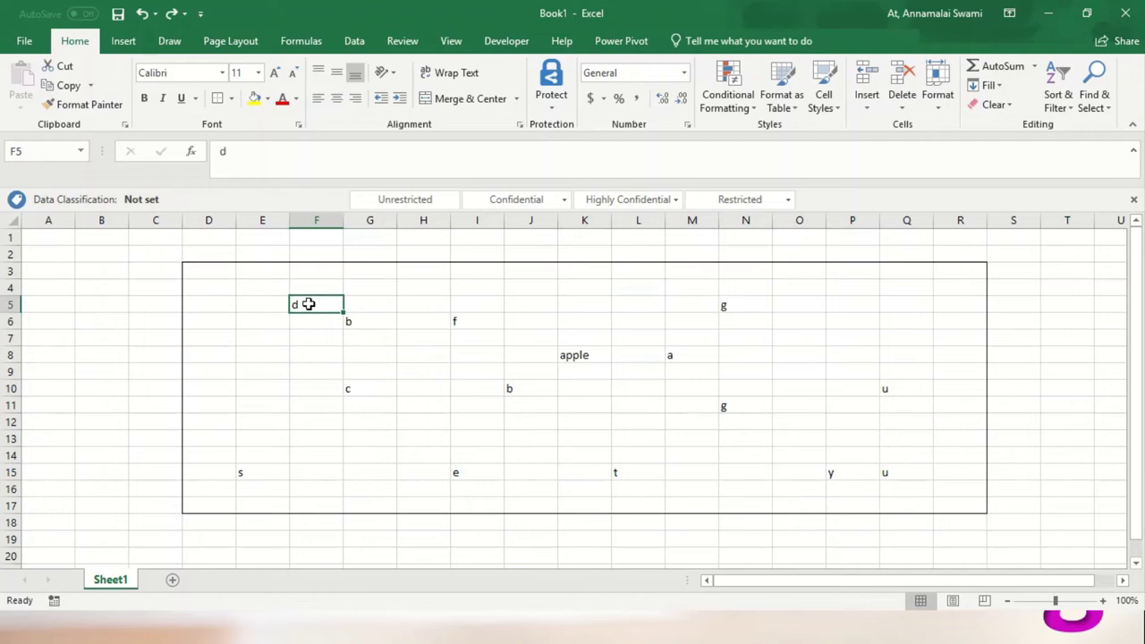
pyautogui.click(452, 325)
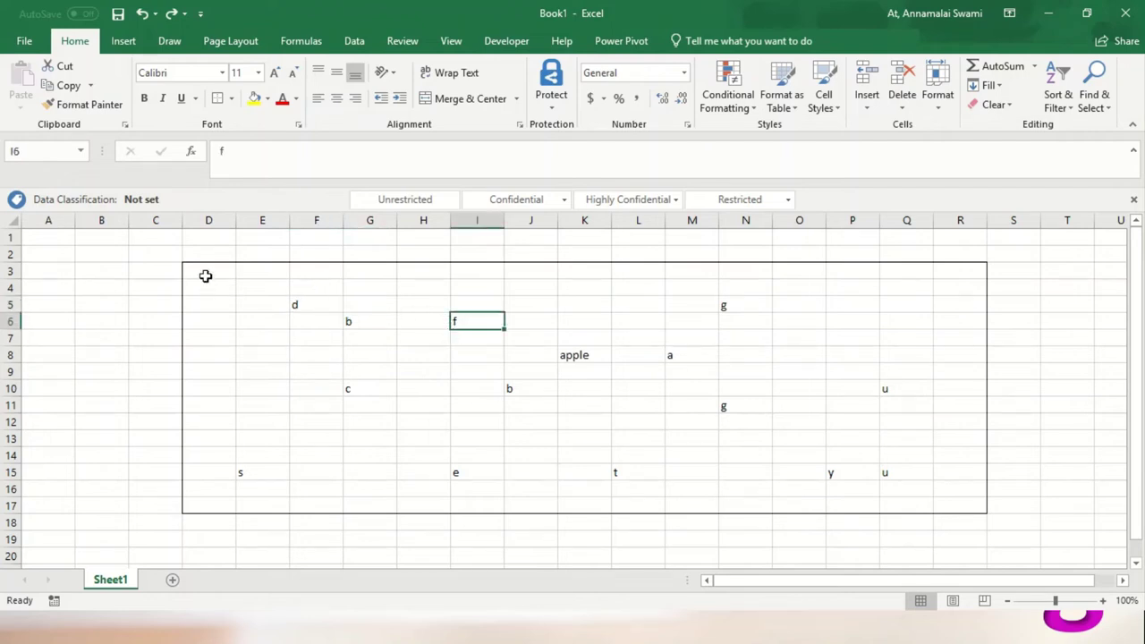
pyautogui.moveTo(202, 274); pyautogui.dragTo(956, 503)
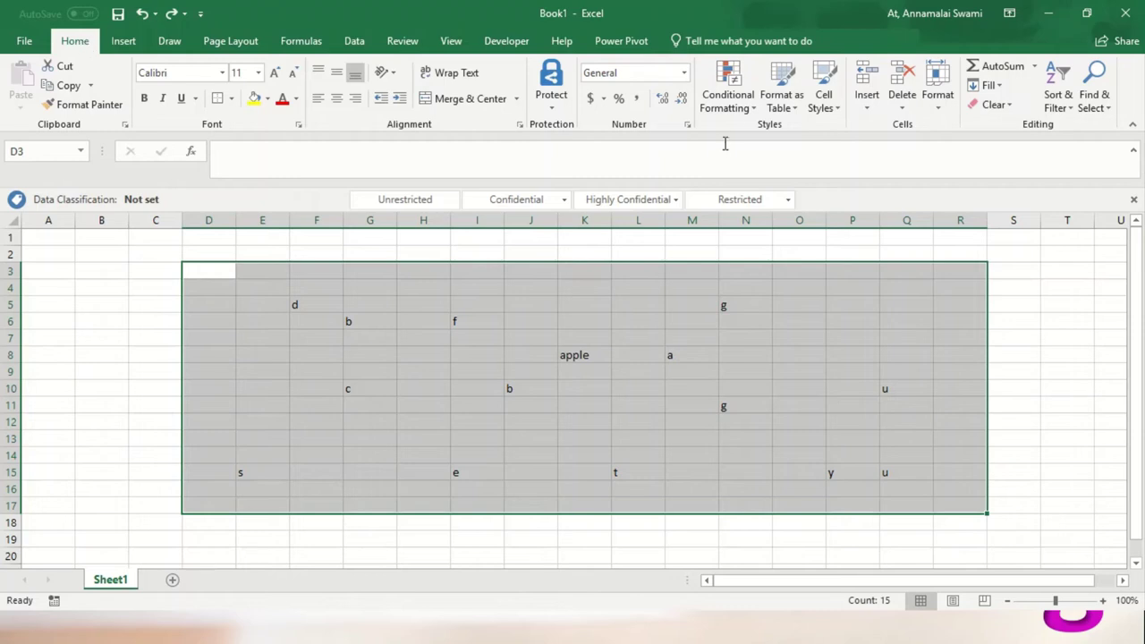
# Create a New Rule formatting No Blanks cells with a green fill and apply it to D3:R17.
pyautogui.click(727, 98)
pyautogui.moveTo(767, 183)
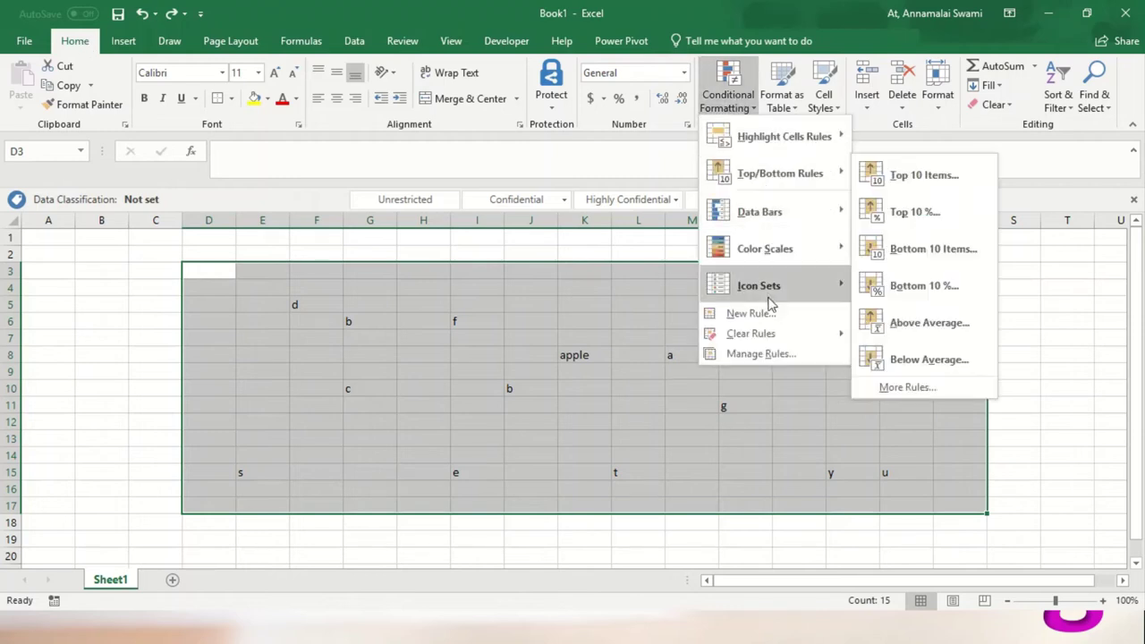
pyautogui.click(769, 311)
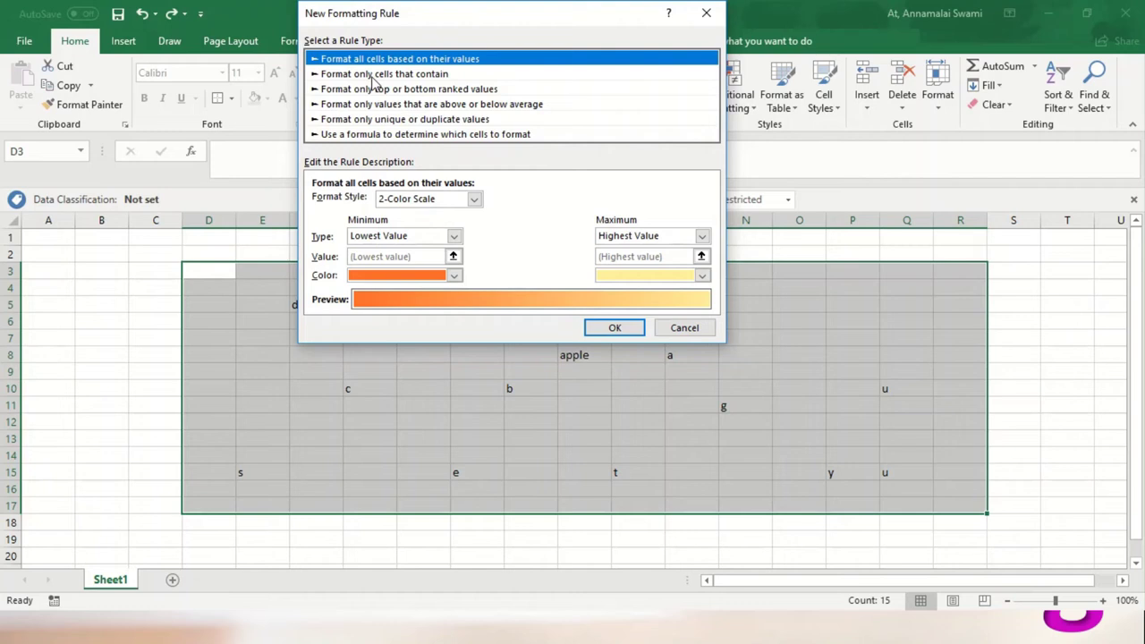
pyautogui.click(373, 75)
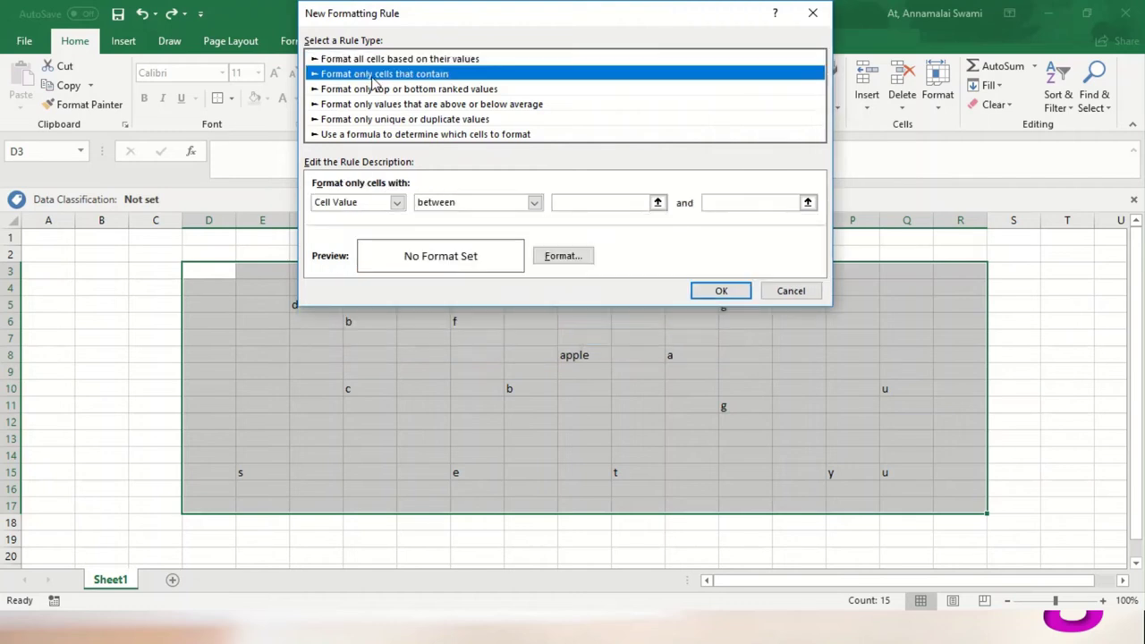
pyautogui.click(396, 204)
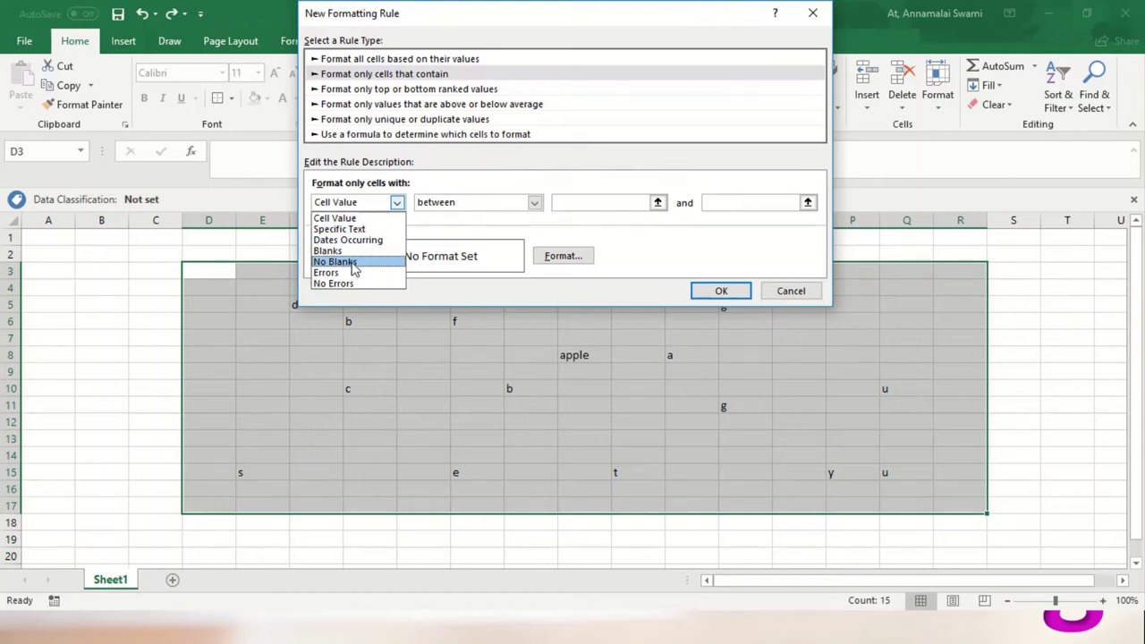
pyautogui.click(352, 265)
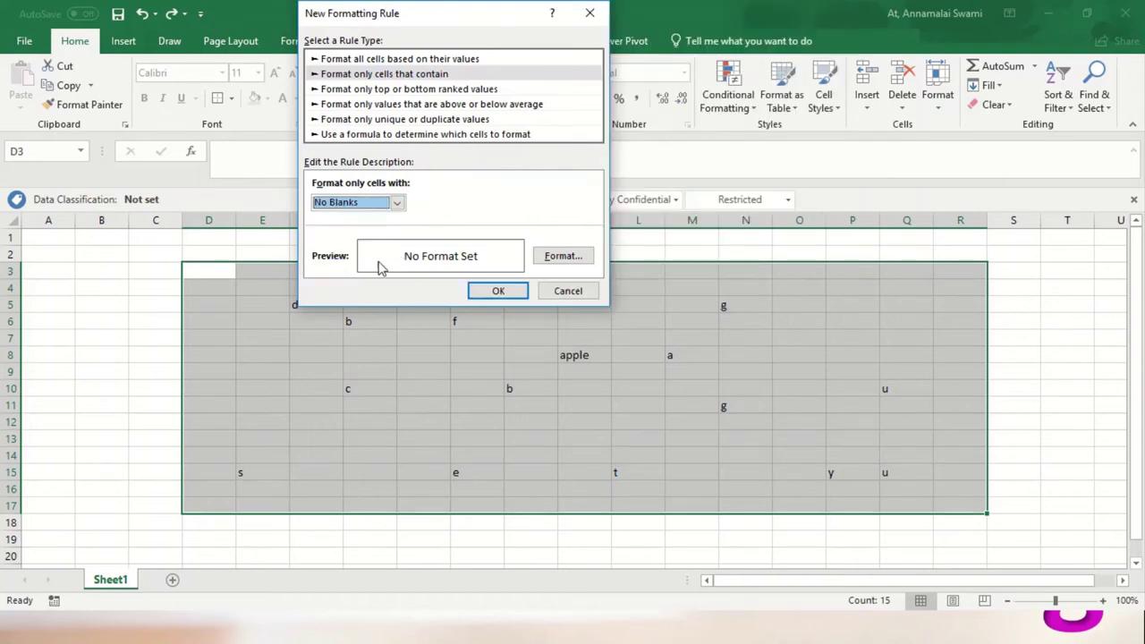
pyautogui.click(563, 257)
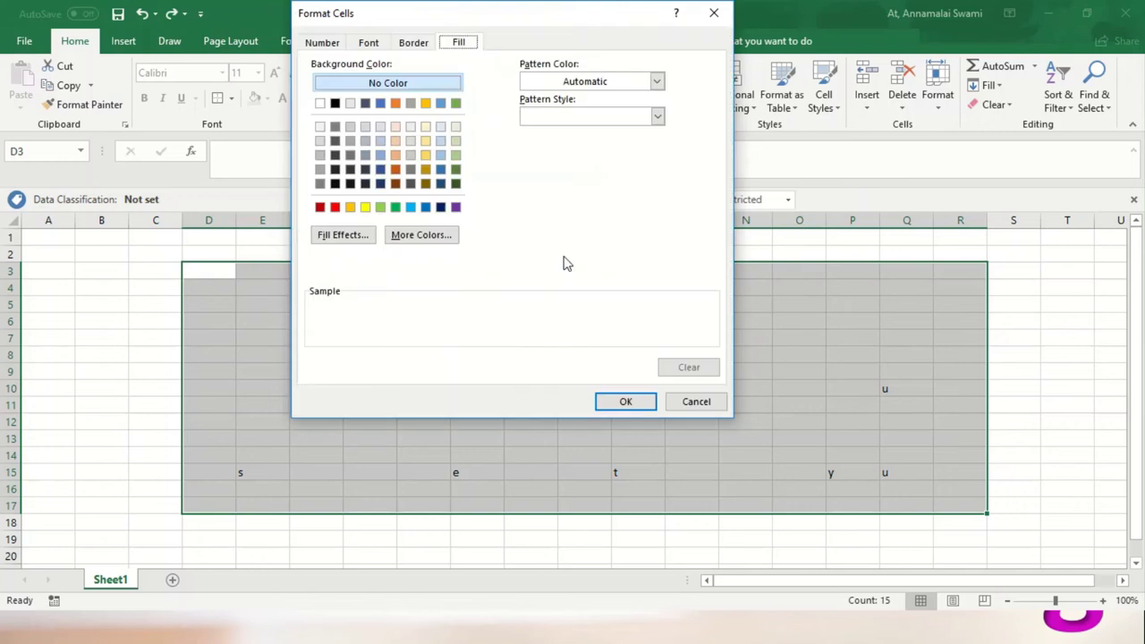
pyautogui.click(395, 207)
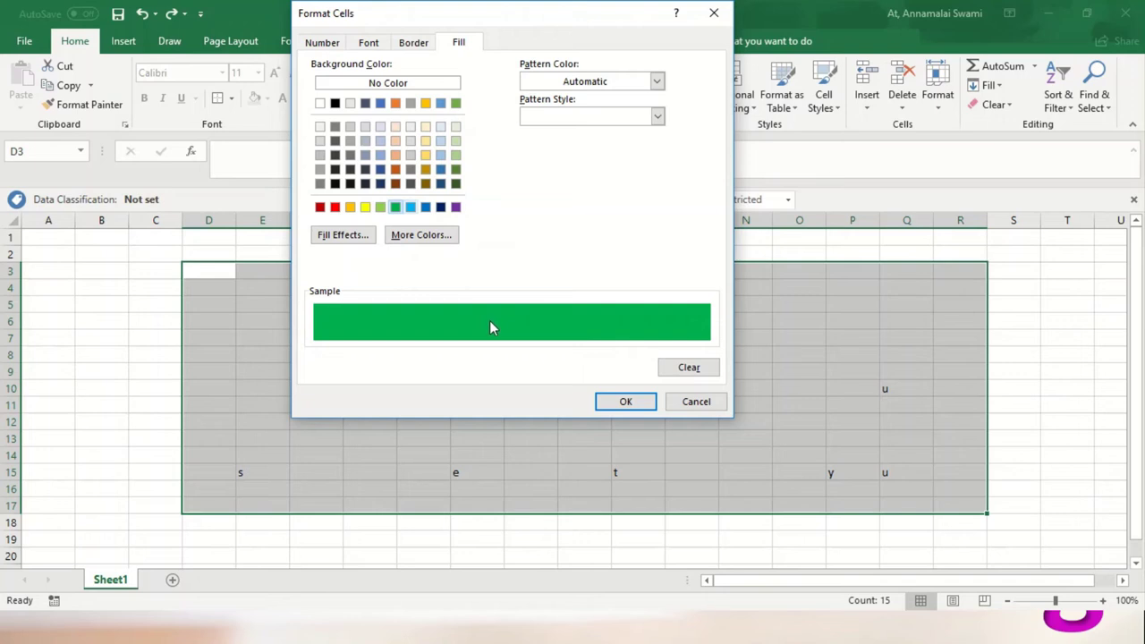
pyautogui.click(616, 402)
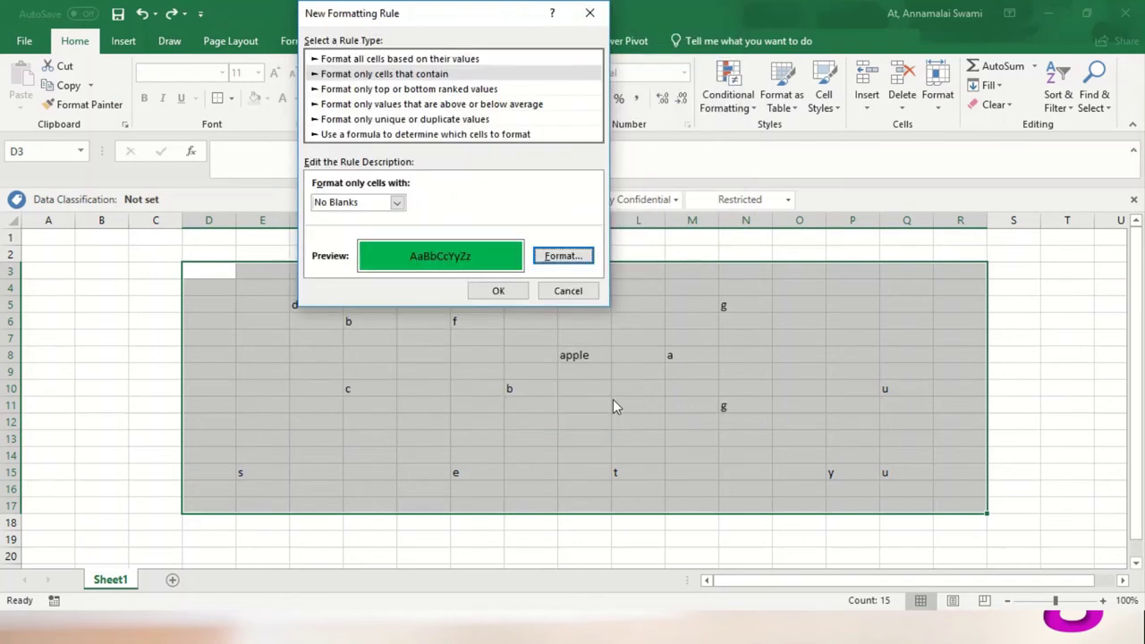
pyautogui.click(499, 291)
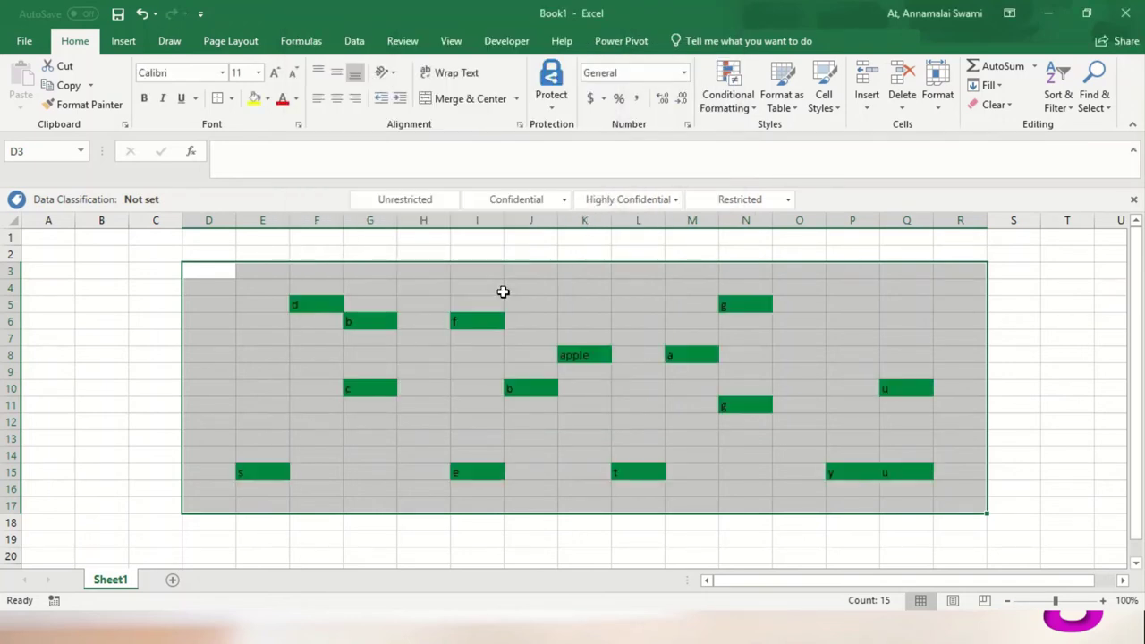
# Drag the formatted block to E5:S19, then undo the move.
pyautogui.moveTo(989, 385); pyautogui.dragTo(1017, 396)
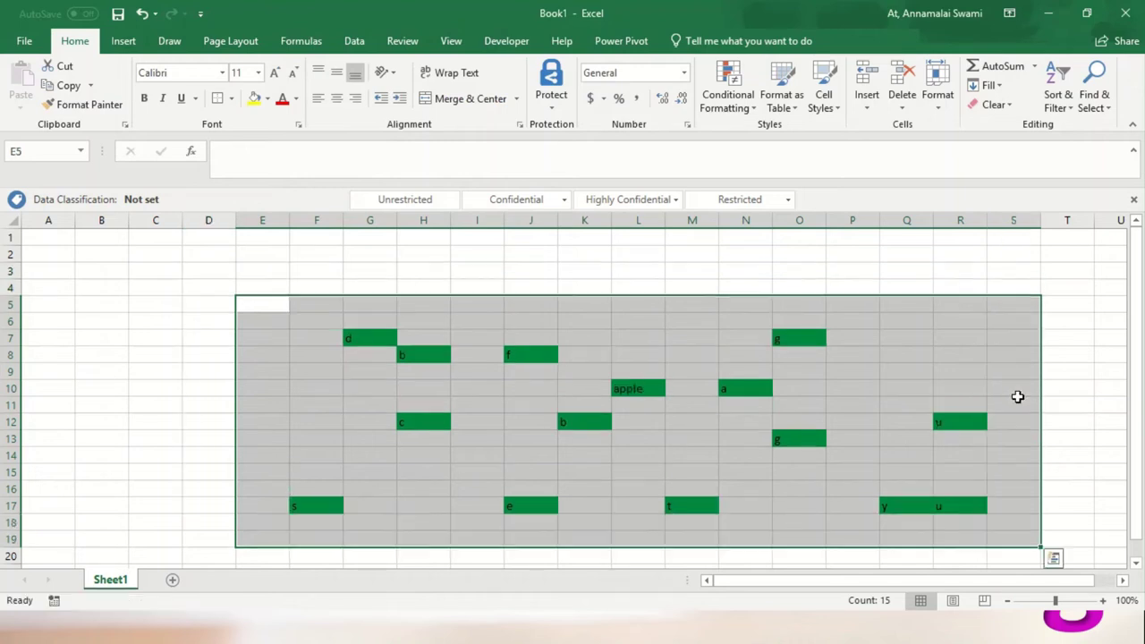
pyautogui.click(1018, 402)
pyautogui.hotkey('ctrl', 'z')
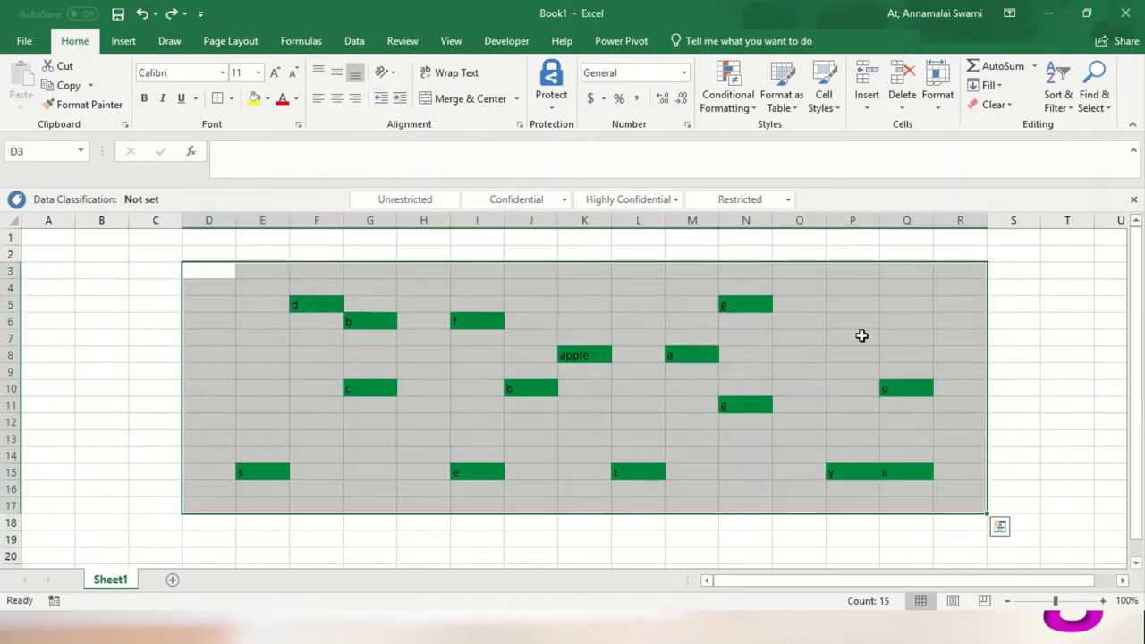
pyautogui.click(862, 335)
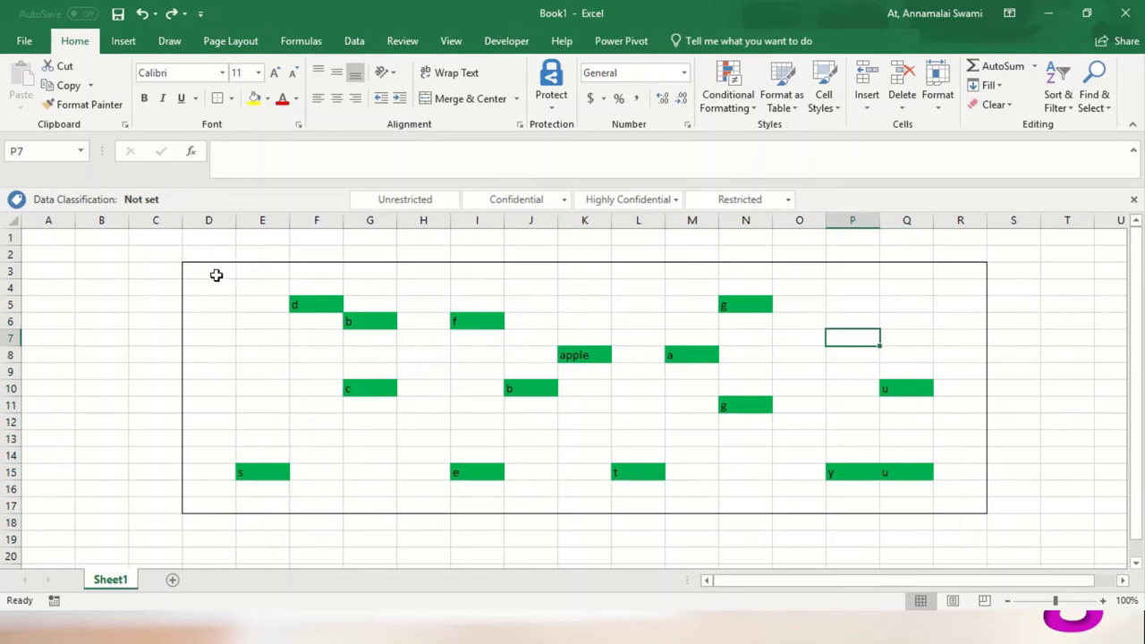
# Select parts of the sheet in turn: the D3 block, columns A–F, A1:J19, the whole sheet.
pyautogui.moveTo(218, 272)
pyautogui.mouseDown()
pyautogui.moveTo(741, 417)
pyautogui.moveTo(844, 468)
pyautogui.mouseUp()
pyautogui.click(154, 386)
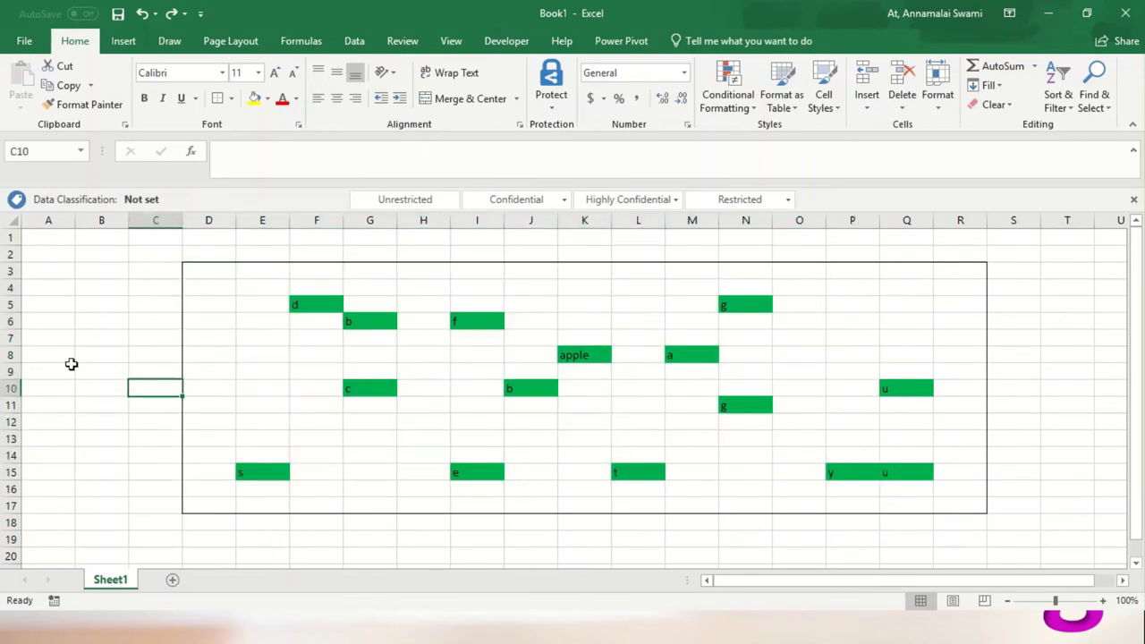
pyautogui.moveTo(49, 220); pyautogui.dragTo(329, 233)
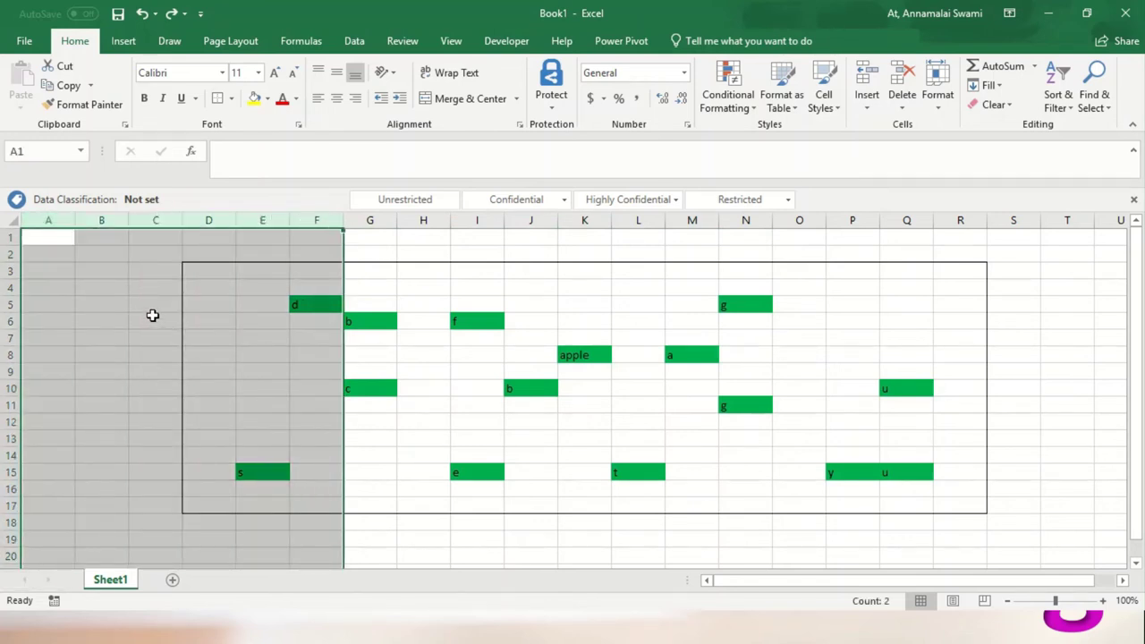
pyautogui.click(153, 315)
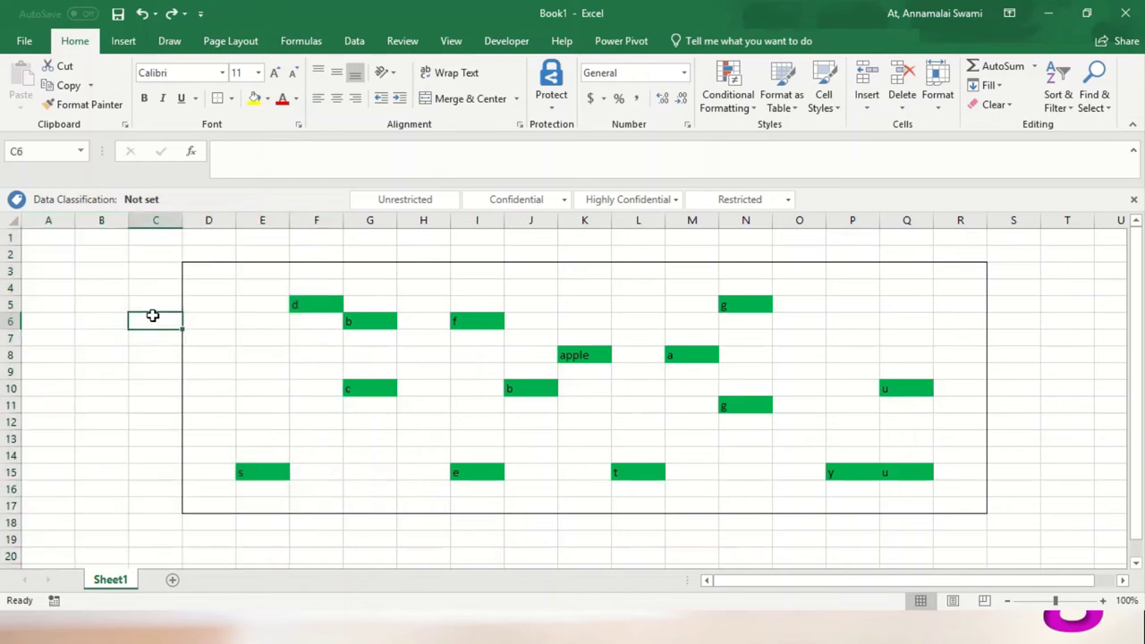
pyautogui.moveTo(54, 240); pyautogui.dragTo(546, 544)
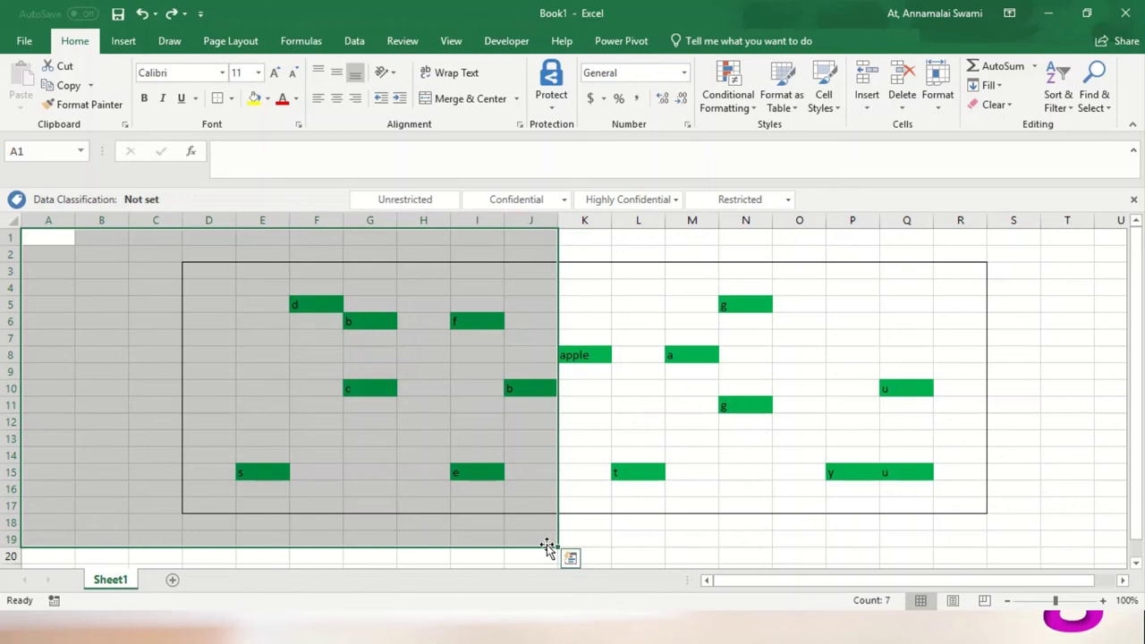
pyautogui.click(9, 220)
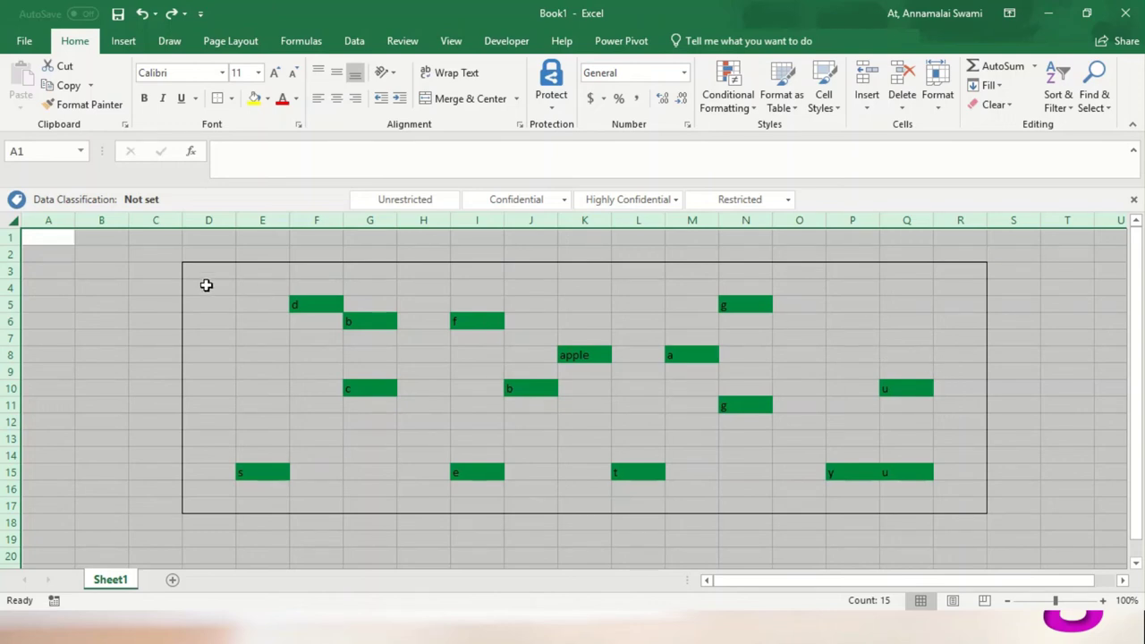
pyautogui.click(157, 255)
# Enter s in N5, then select the bordered range D3:R17.
pyautogui.moveTo(219, 253)
pyautogui.mouseDown()
pyautogui.moveTo(919, 475)
pyautogui.moveTo(974, 509)
pyautogui.mouseUp()
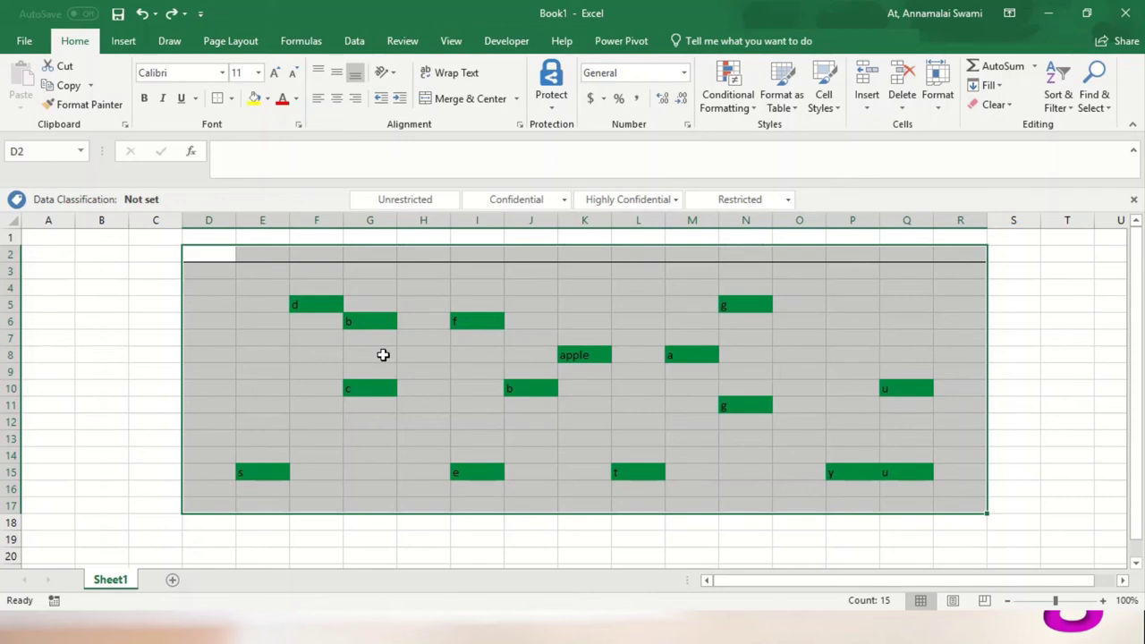
pyautogui.click(230, 319)
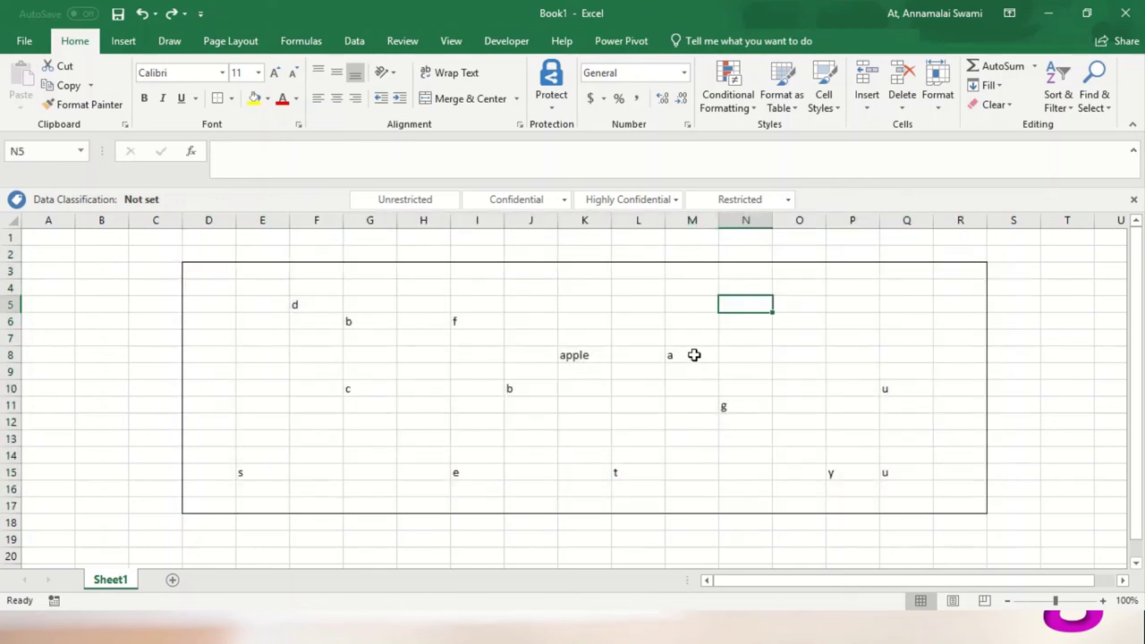
pyautogui.write('s')
pyautogui.press('Left')
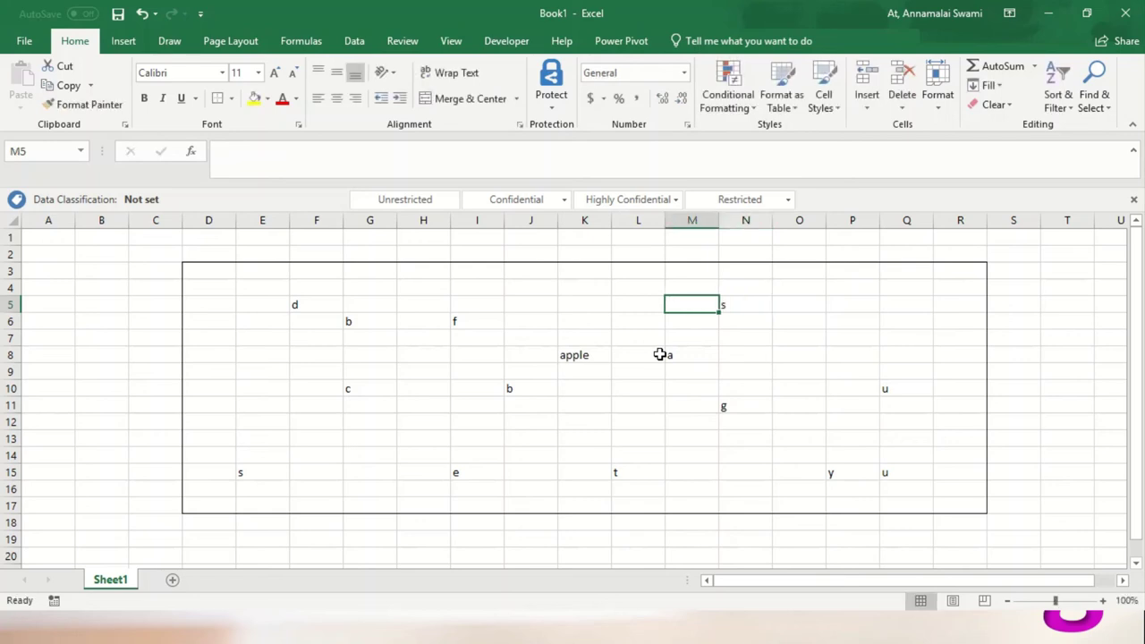
pyautogui.moveTo(209, 270)
pyautogui.mouseDown()
pyautogui.moveTo(579, 424)
pyautogui.moveTo(966, 501)
pyautogui.mouseUp()
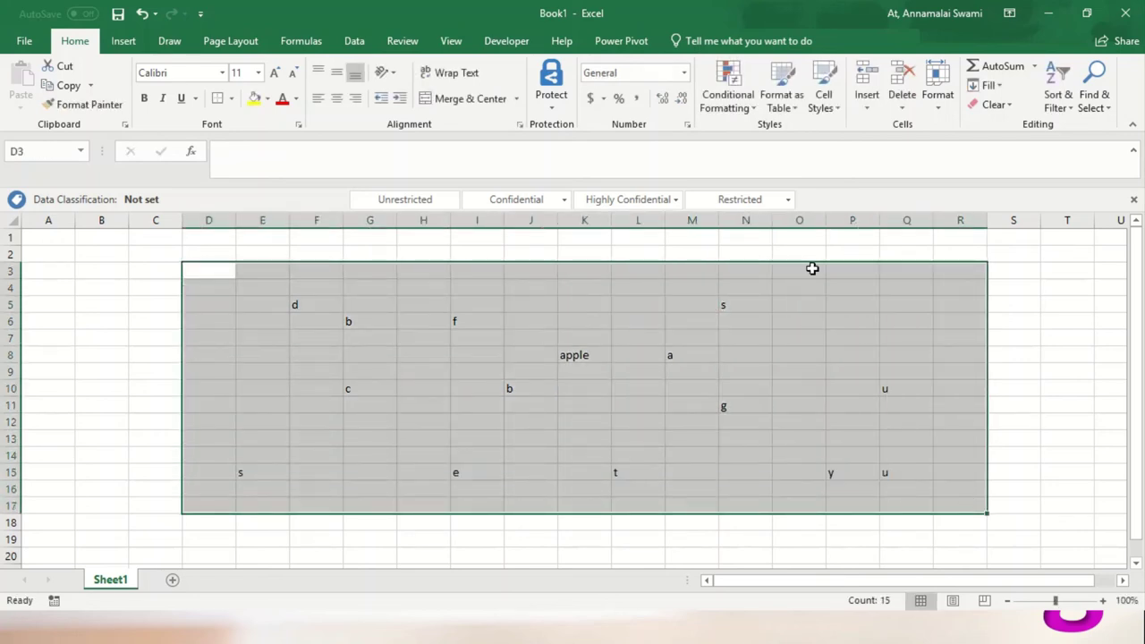
# Create a New Rule formatting Blanks with a red fill, apply it to D3:R17, and reselect the range.
pyautogui.click(729, 99)
pyautogui.click(742, 312)
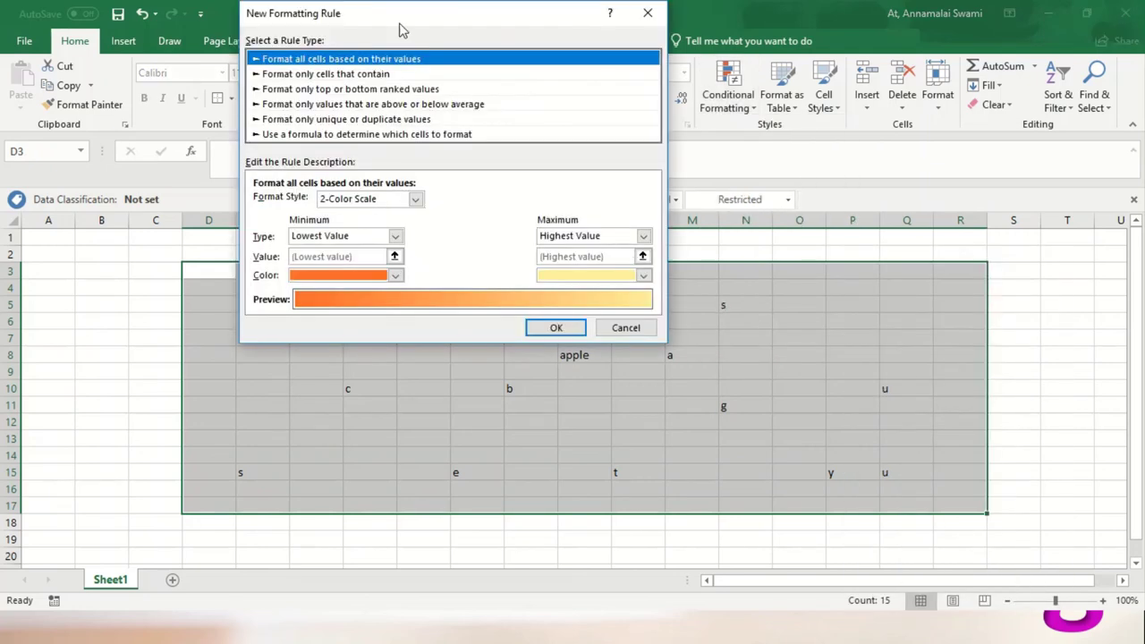
pyautogui.click(327, 75)
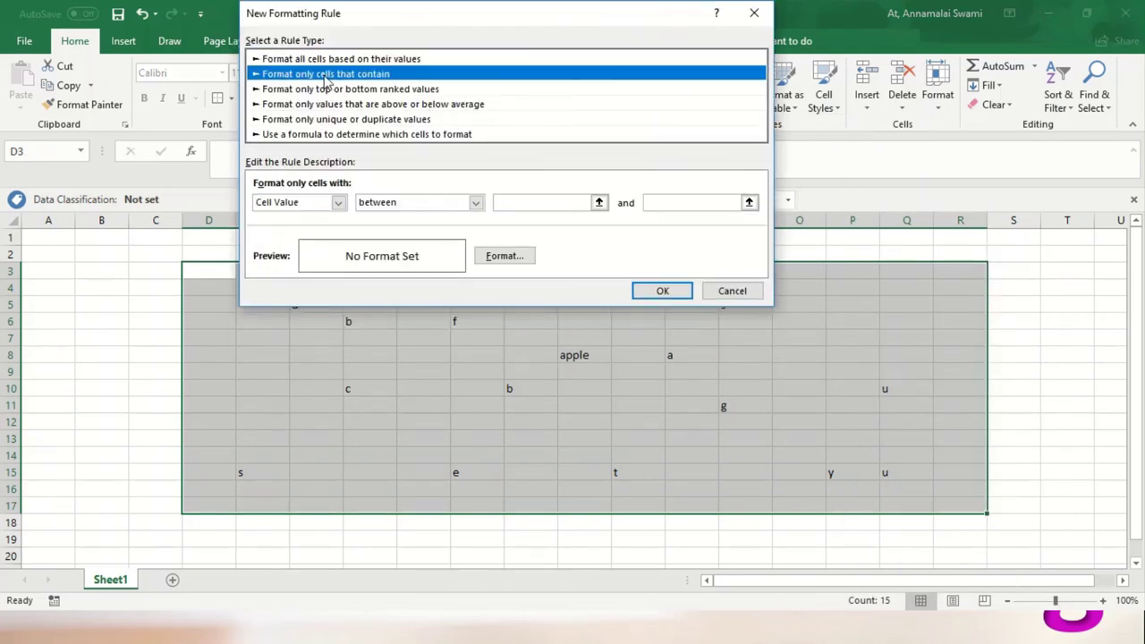
pyautogui.click(339, 202)
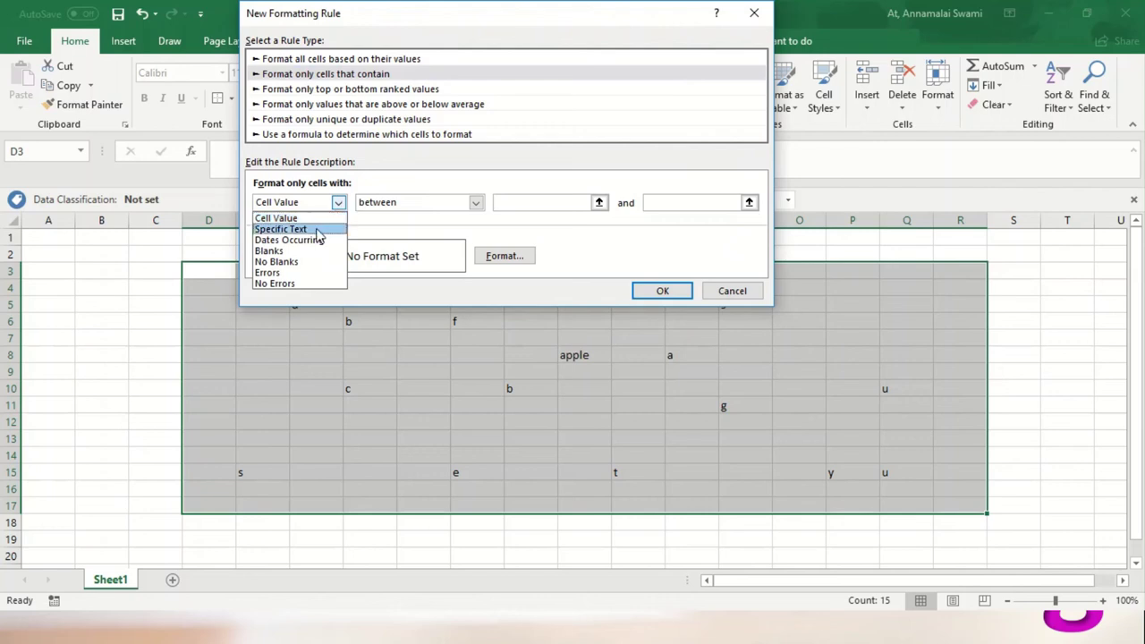
pyautogui.click(310, 254)
pyautogui.click(495, 258)
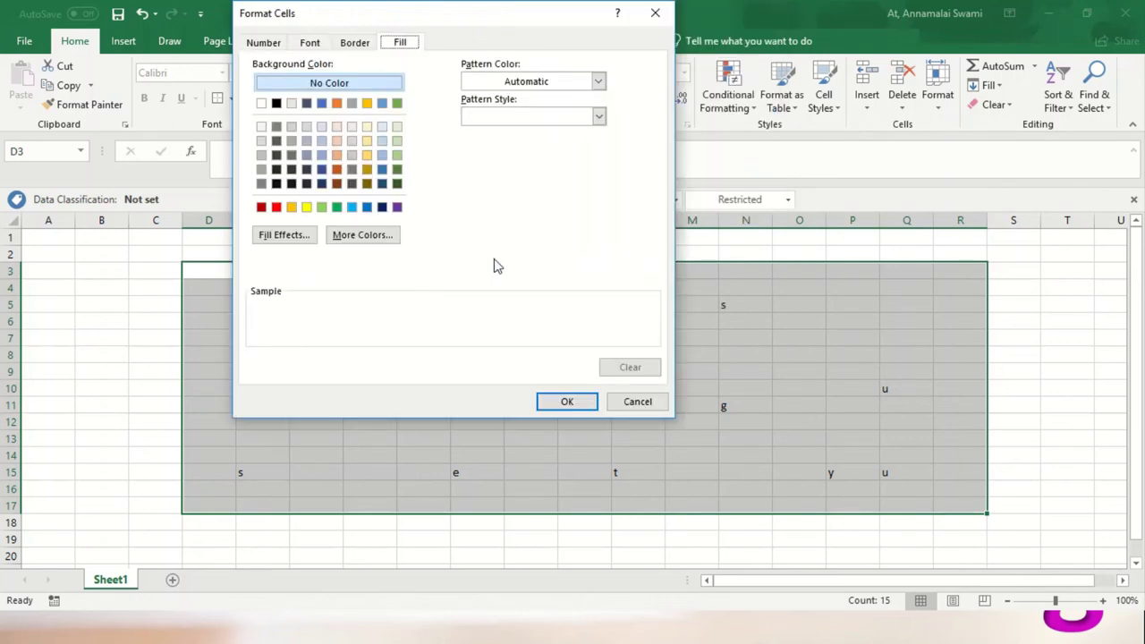
pyautogui.click(277, 206)
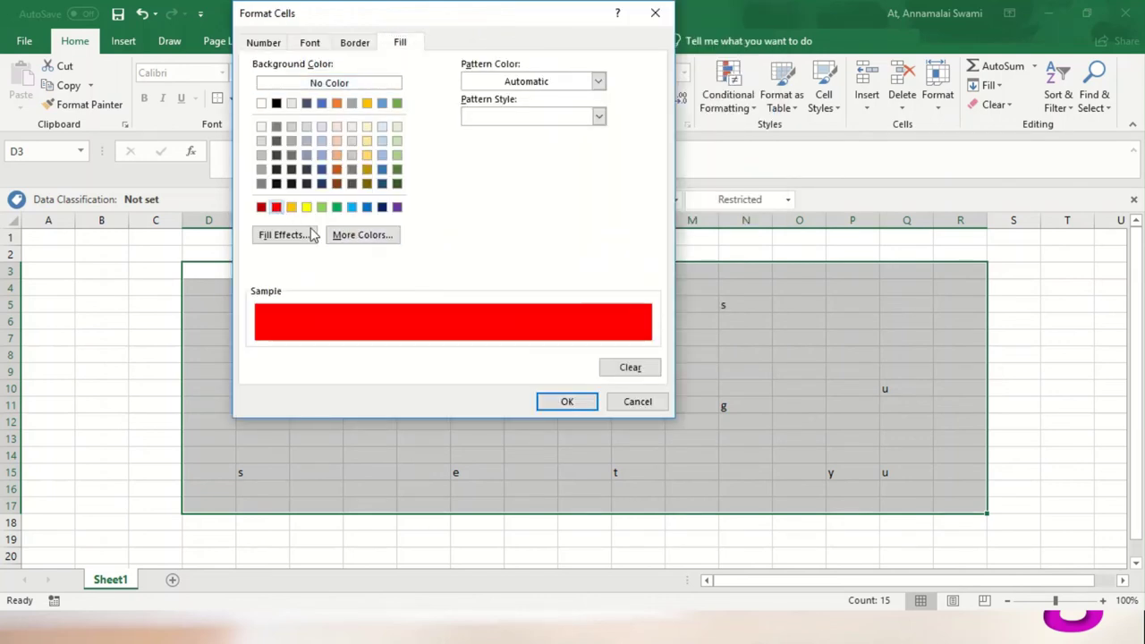
pyautogui.click(551, 402)
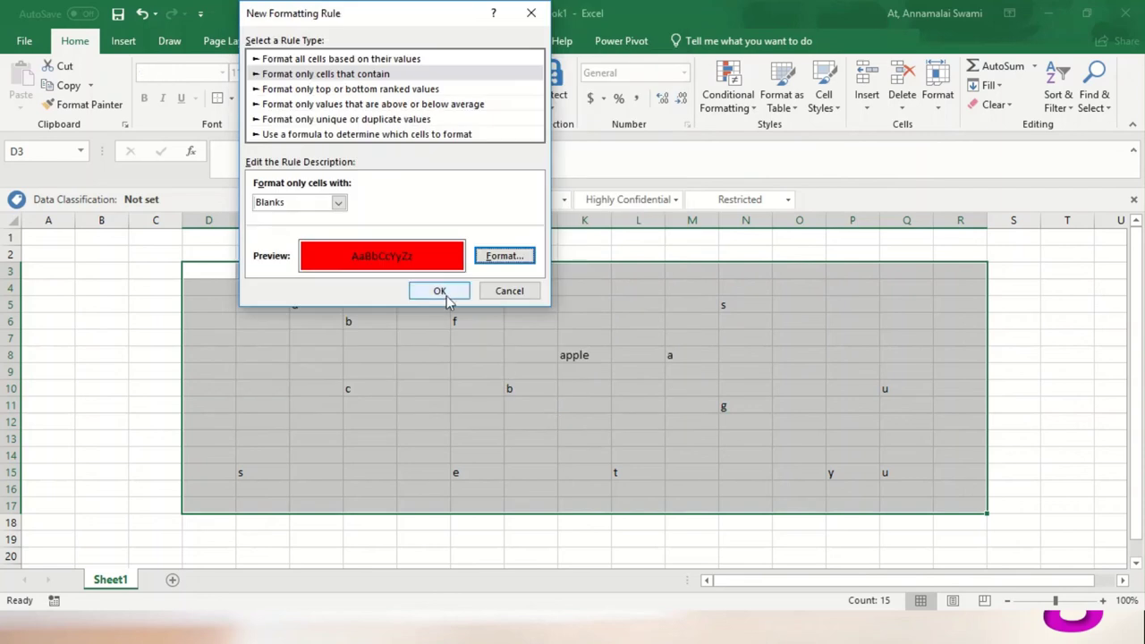
pyautogui.click(417, 291)
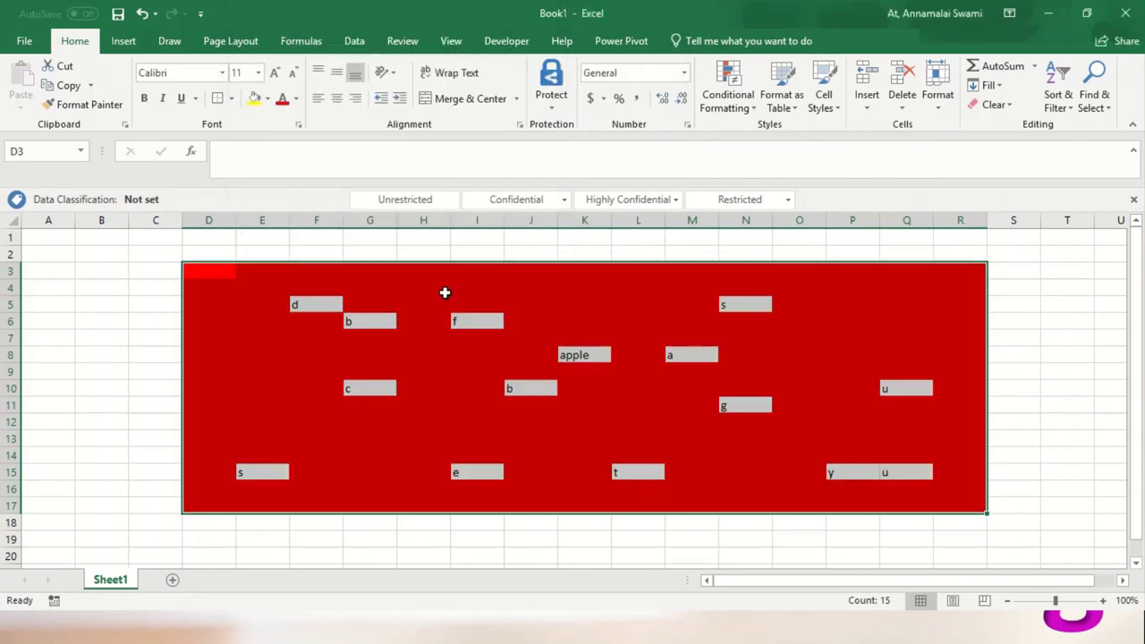
pyautogui.click(197, 277)
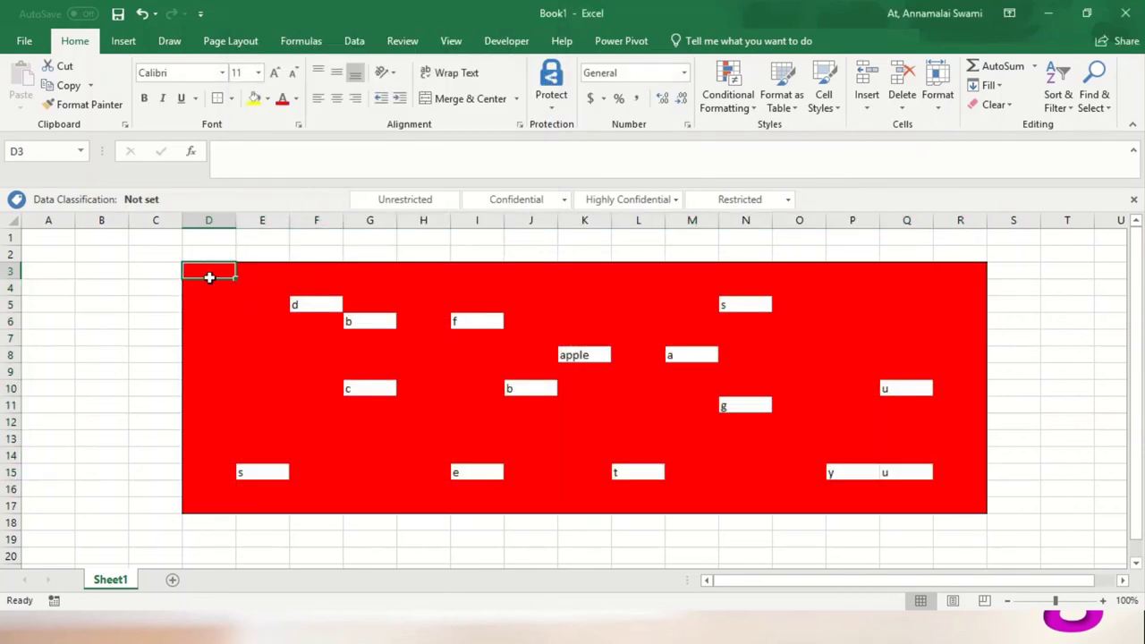
pyautogui.moveTo(198, 275); pyautogui.dragTo(964, 509)
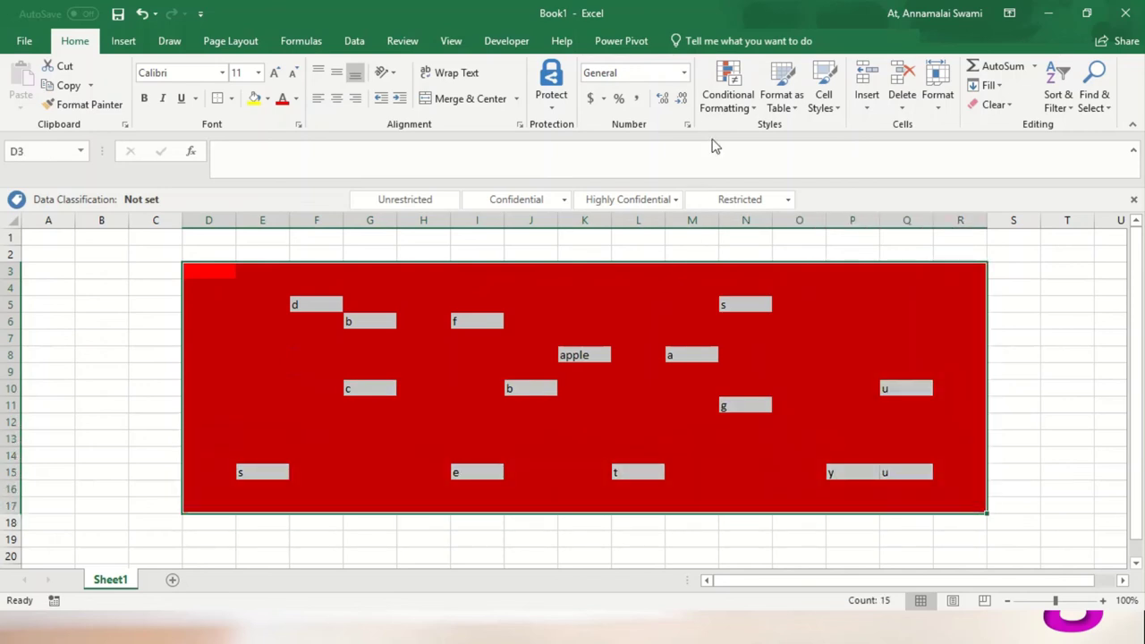
# Add a 'Format only cells that contain' rule for No Blanks with a green fill.
pyautogui.click(727, 98)
pyautogui.click(732, 316)
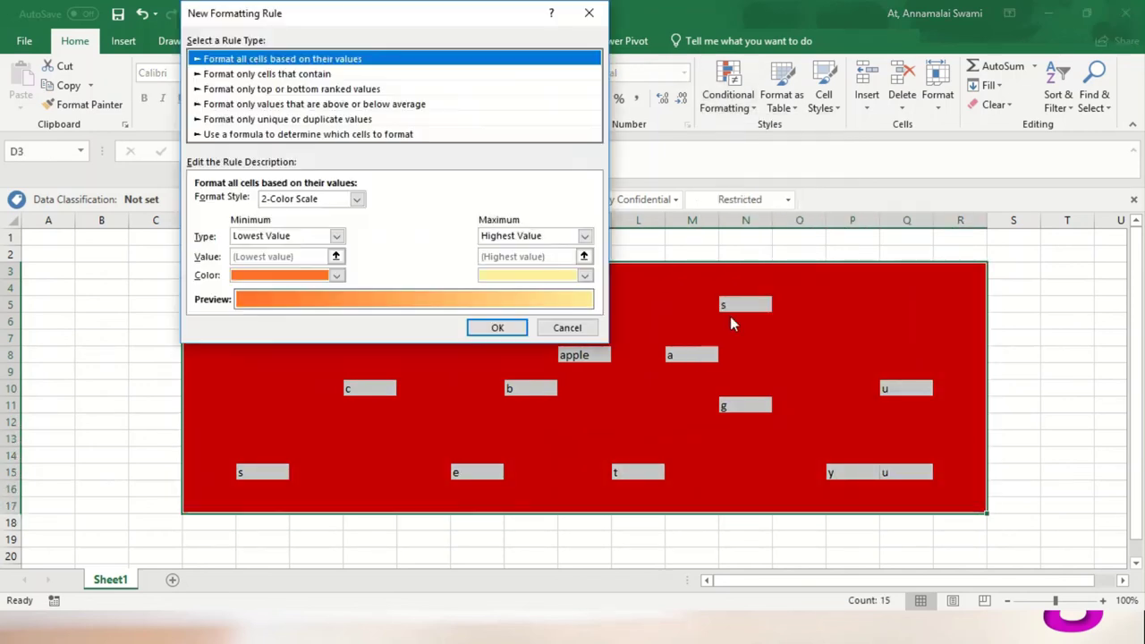
pyautogui.click(291, 77)
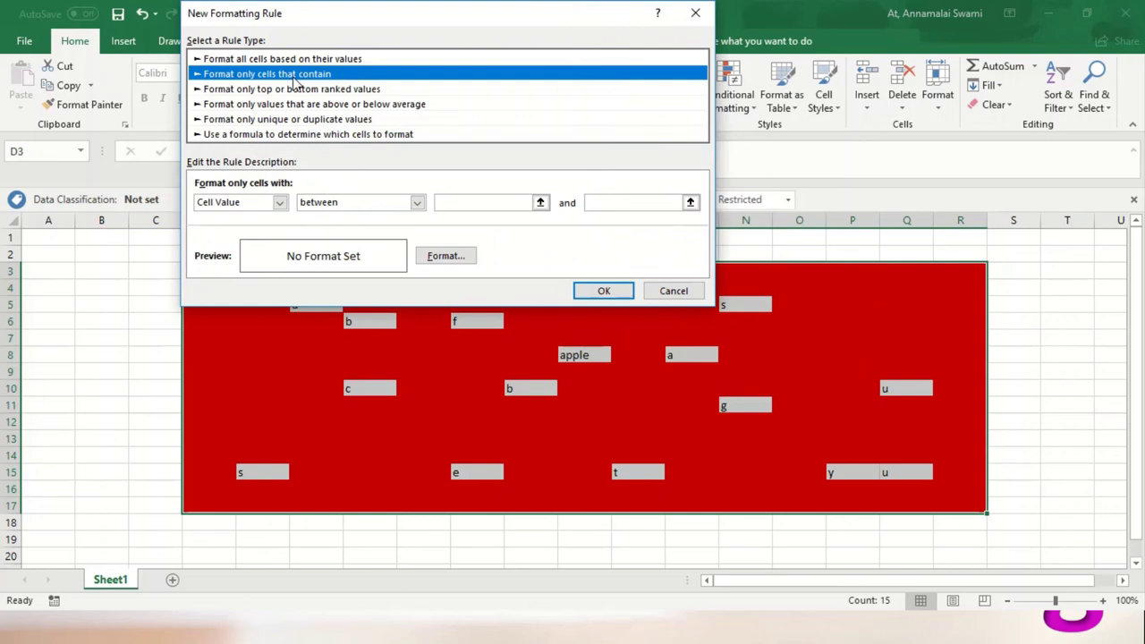
pyautogui.click(280, 203)
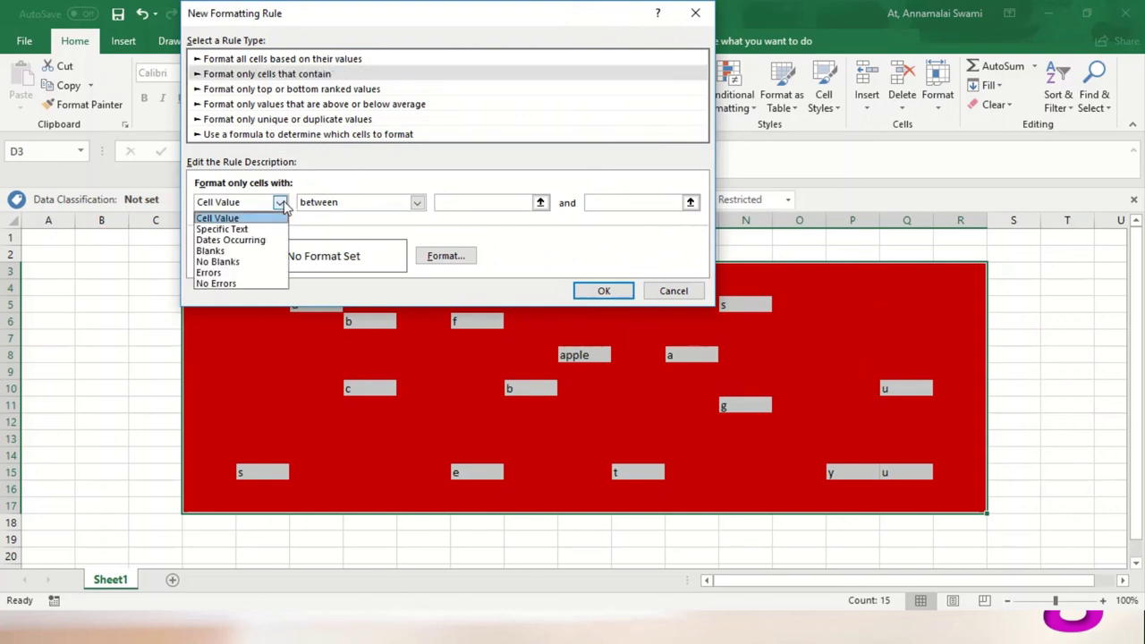
pyautogui.click(234, 261)
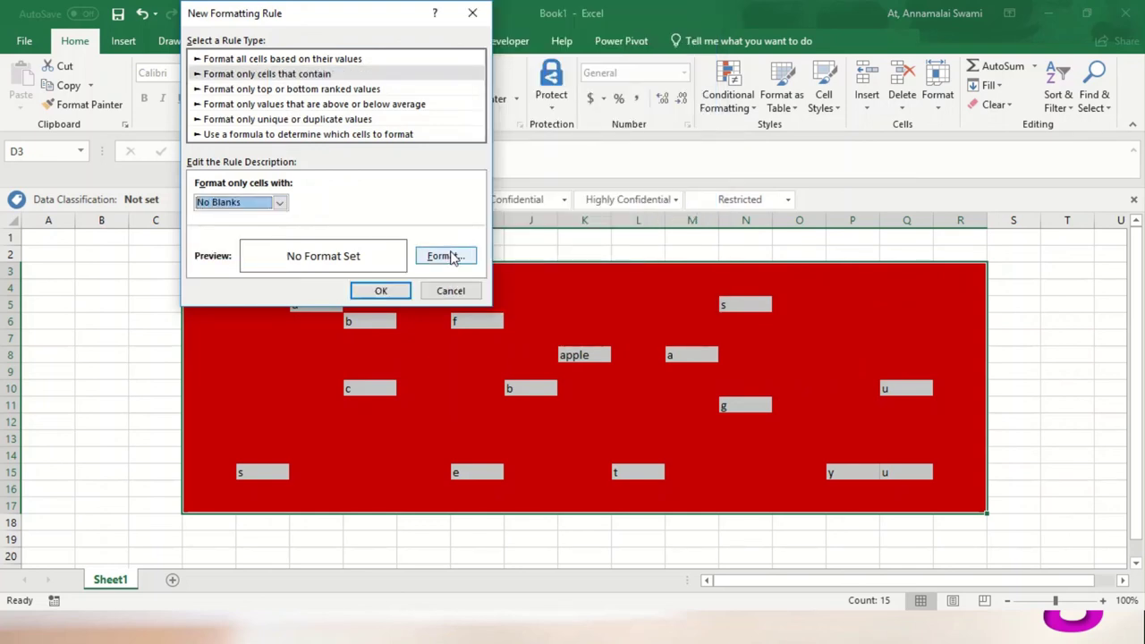
pyautogui.click(445, 256)
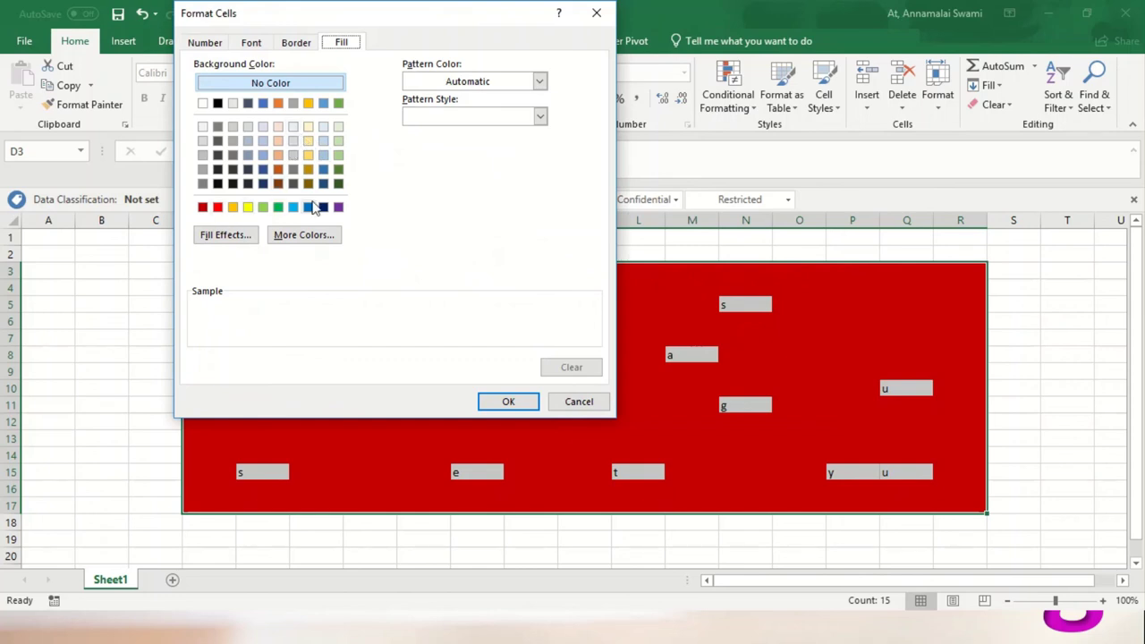
pyautogui.click(279, 206)
pyautogui.click(501, 400)
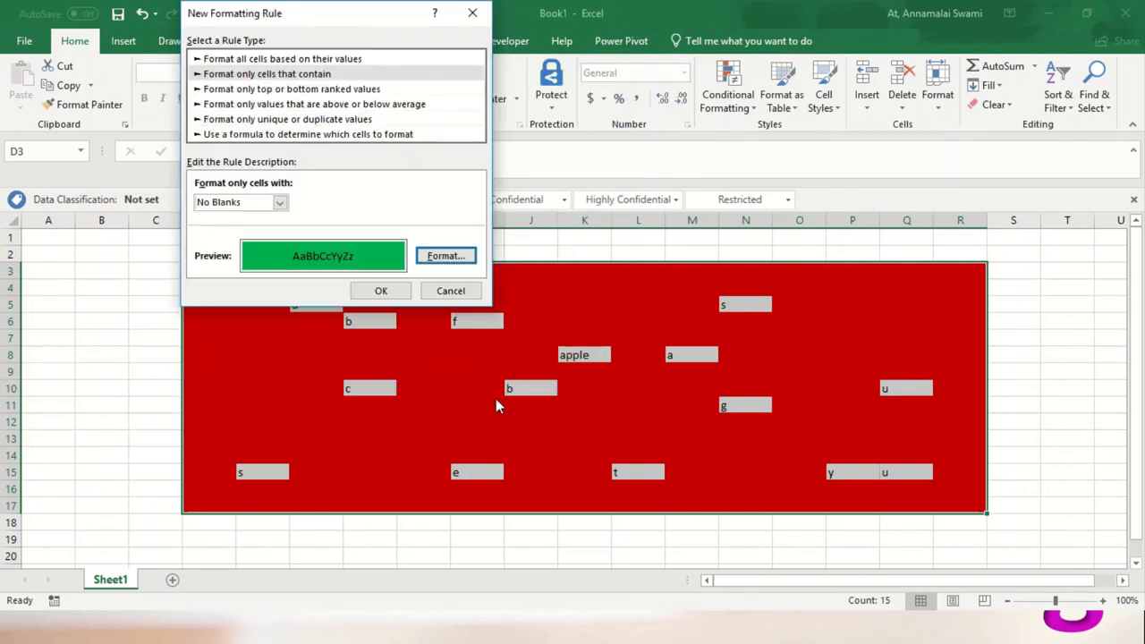
pyautogui.click(381, 290)
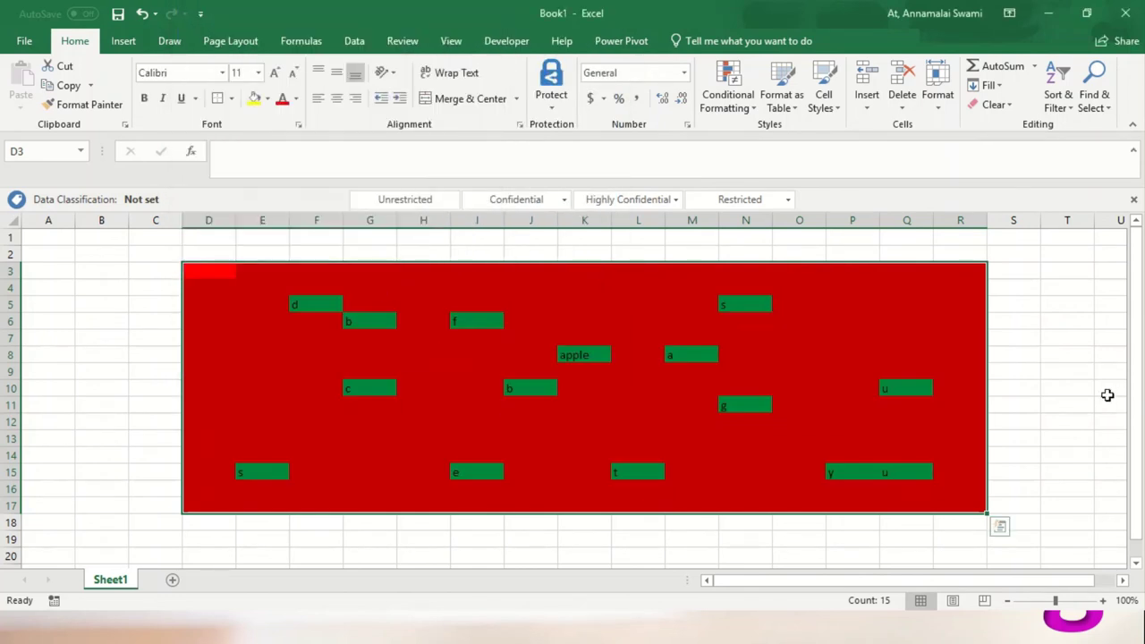
pyautogui.click(1059, 385)
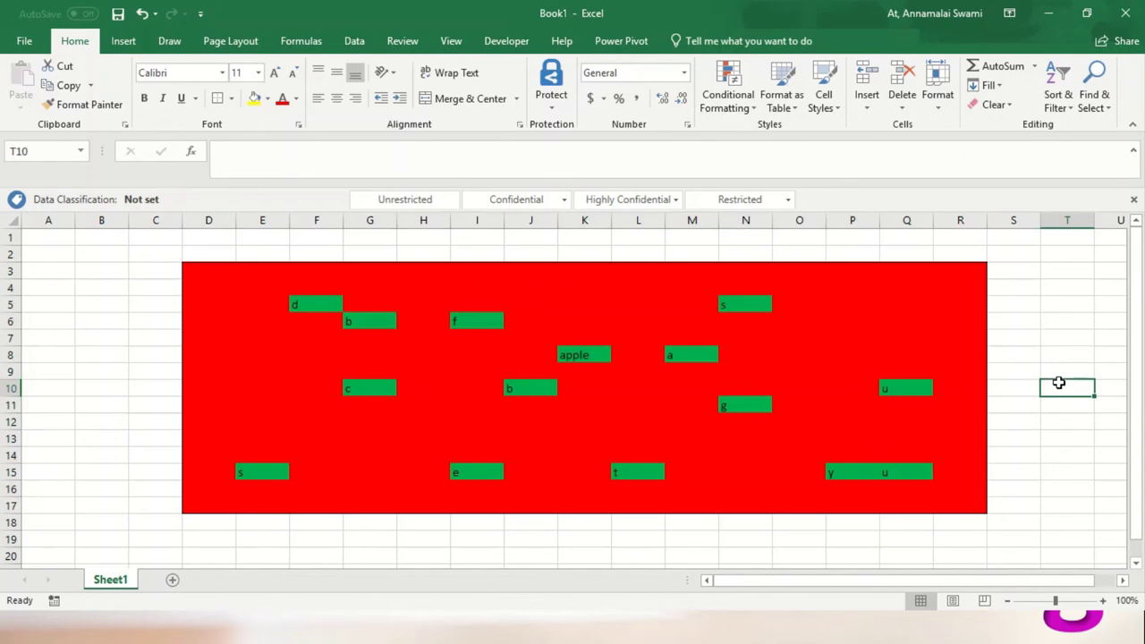